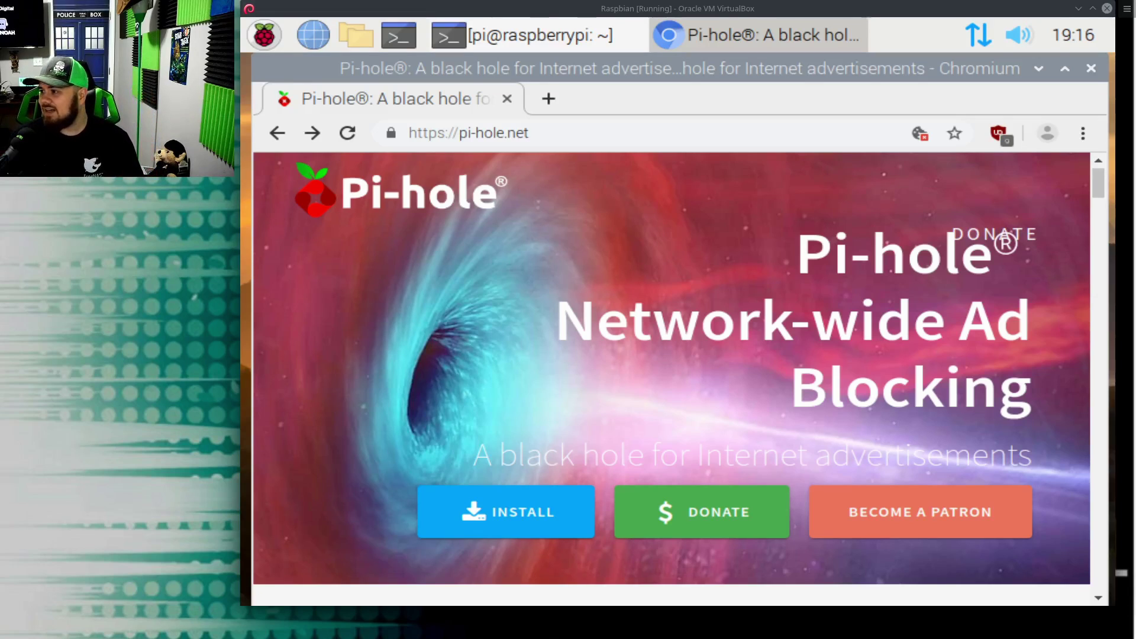
Step: Minimize the pi-hole.net Chromium window to reveal the Raspbian desktop
{"action": "left_click", "coordinate": [1040, 69]}
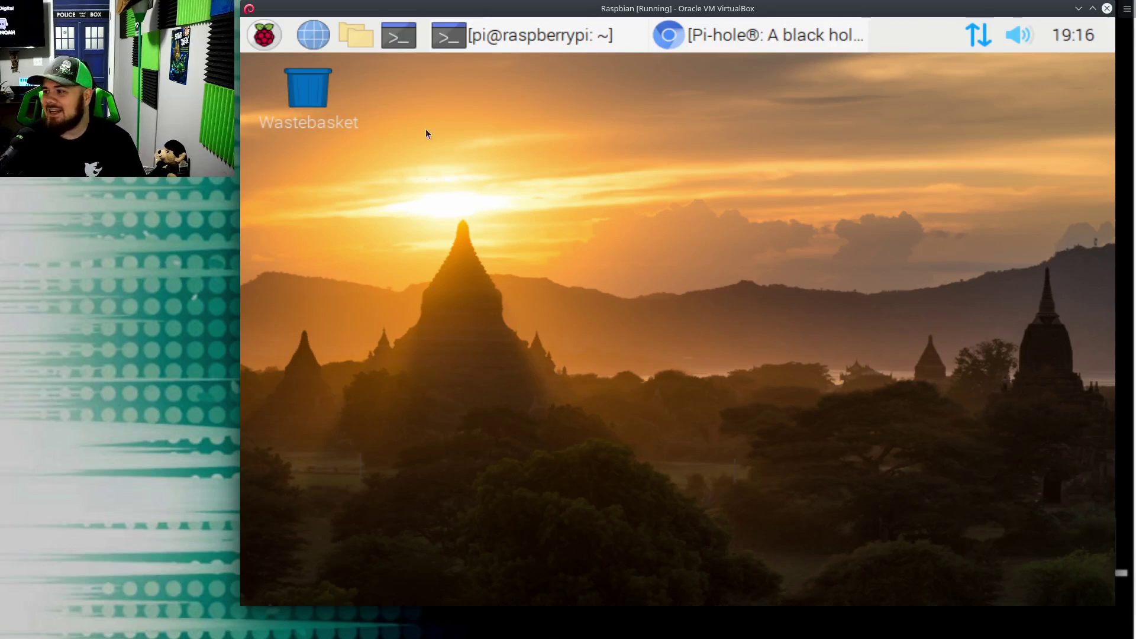
Step: Bring the Pi-hole browser window back and open the GitHub installation instructions
{"action": "left_click", "coordinate": [272, 31]}
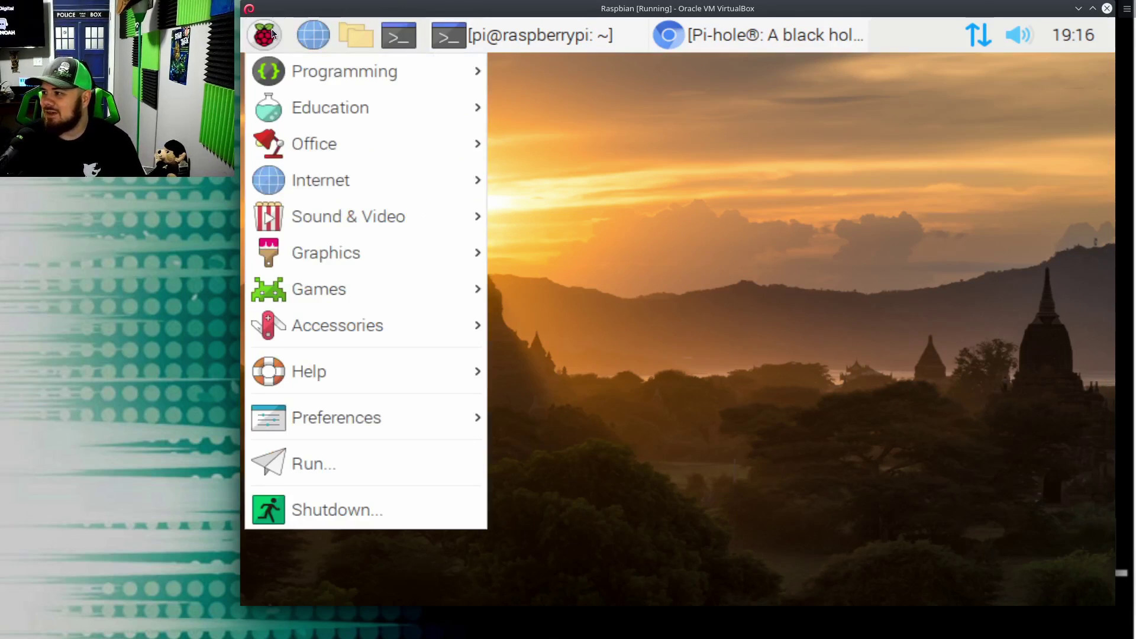
{"action": "left_click", "coordinate": [589, 207]}
{"action": "left_click", "coordinate": [761, 34]}
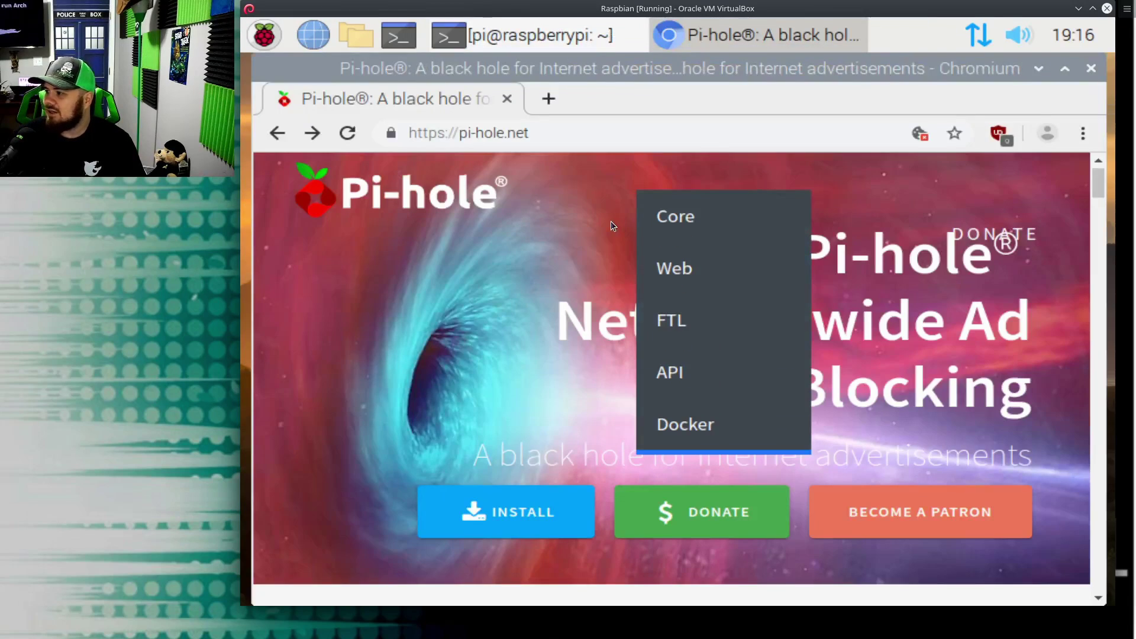
{"action": "left_click", "coordinate": [467, 505]}
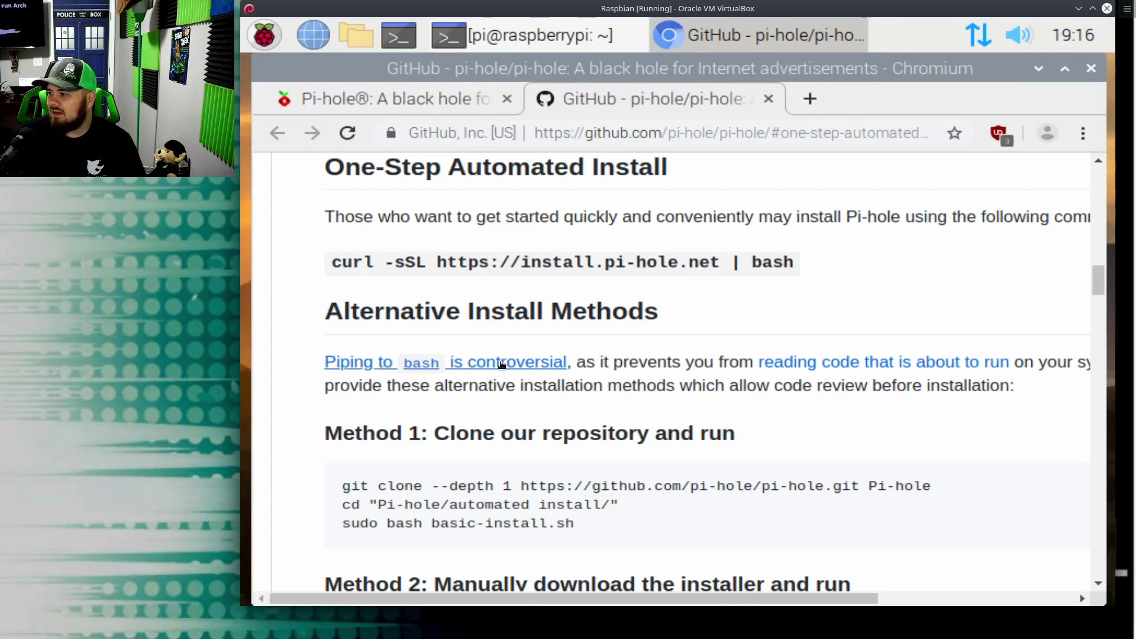
Step: Copy the one-step curl install command and open a new terminal window
{"action": "scroll", "coordinate": [438, 485], "scroll_direction": "down", "scroll_amount": 5}
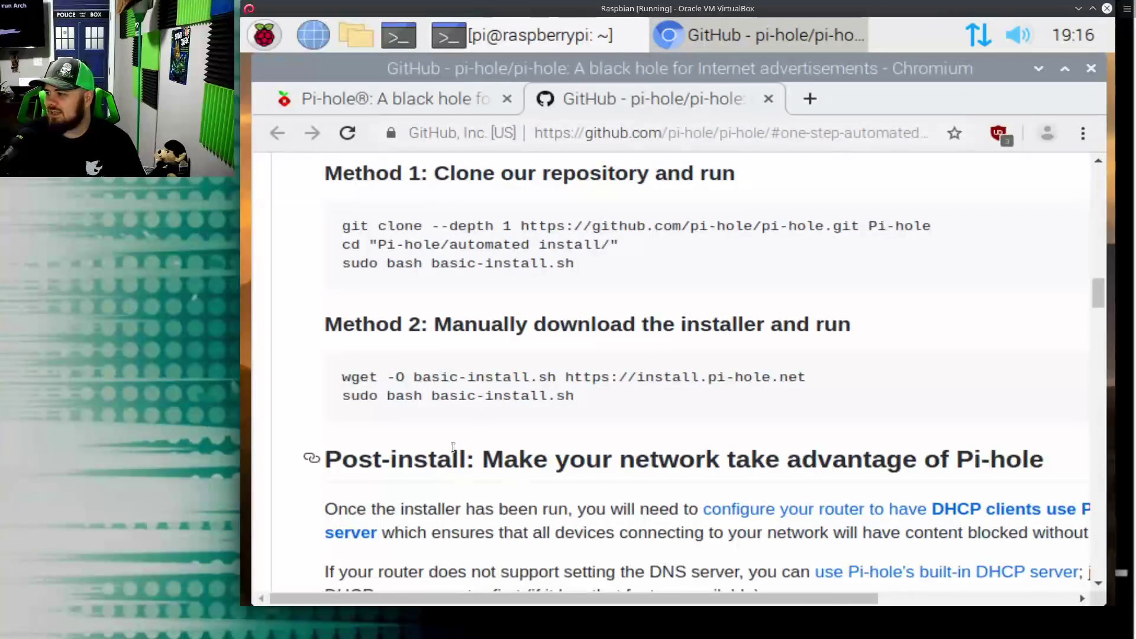
{"action": "scroll", "coordinate": [680, 318], "scroll_direction": "up", "scroll_amount": 7}
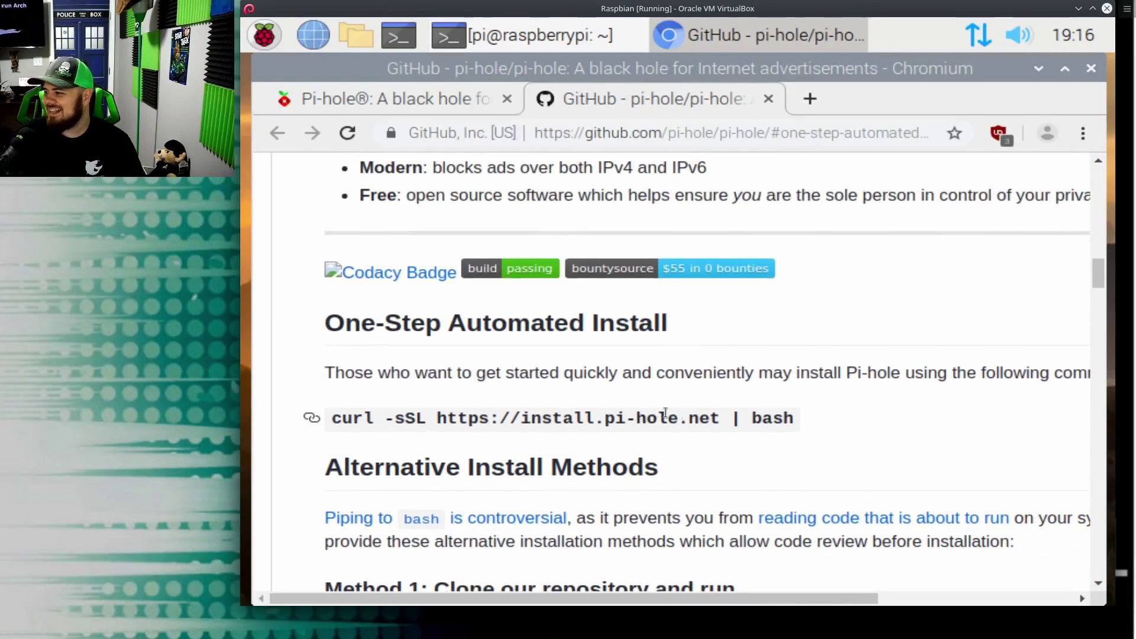
{"action": "left_click_drag", "start_coordinate": [804, 421], "coordinate": [348, 412]}
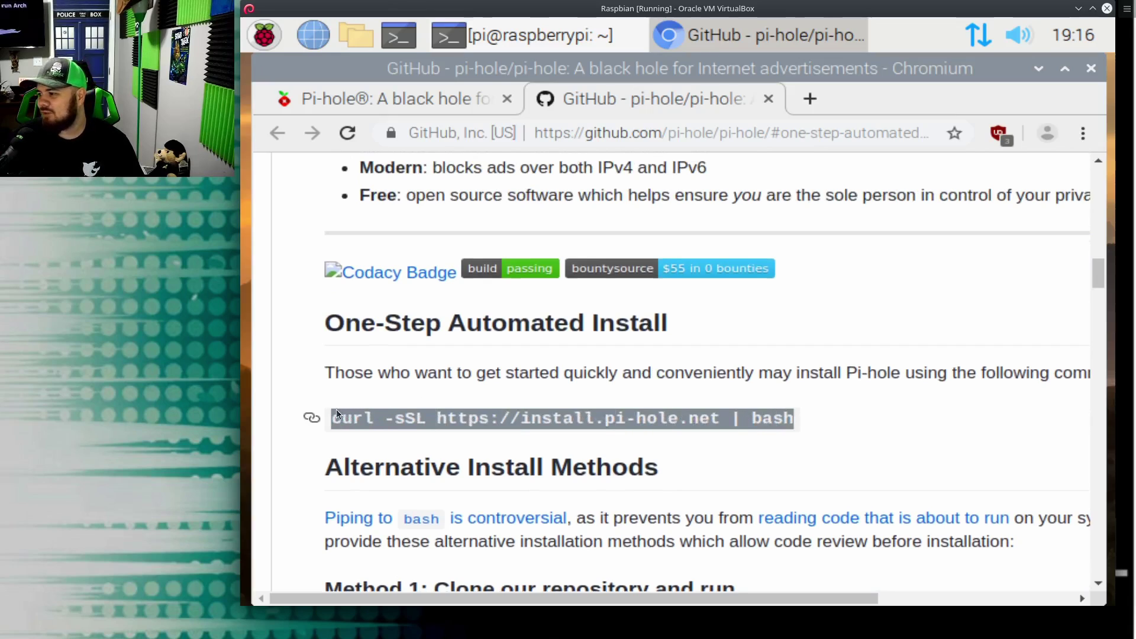
{"action": "right_click", "coordinate": [355, 413]}
{"action": "left_click", "coordinate": [386, 430]}
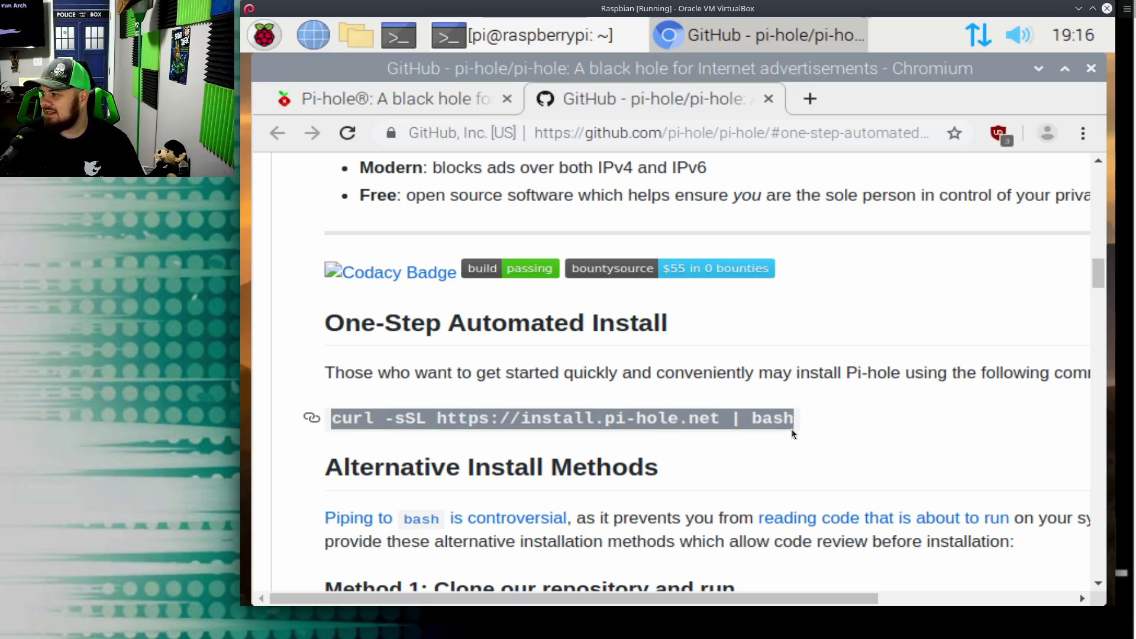
{"action": "left_click", "coordinate": [398, 35]}
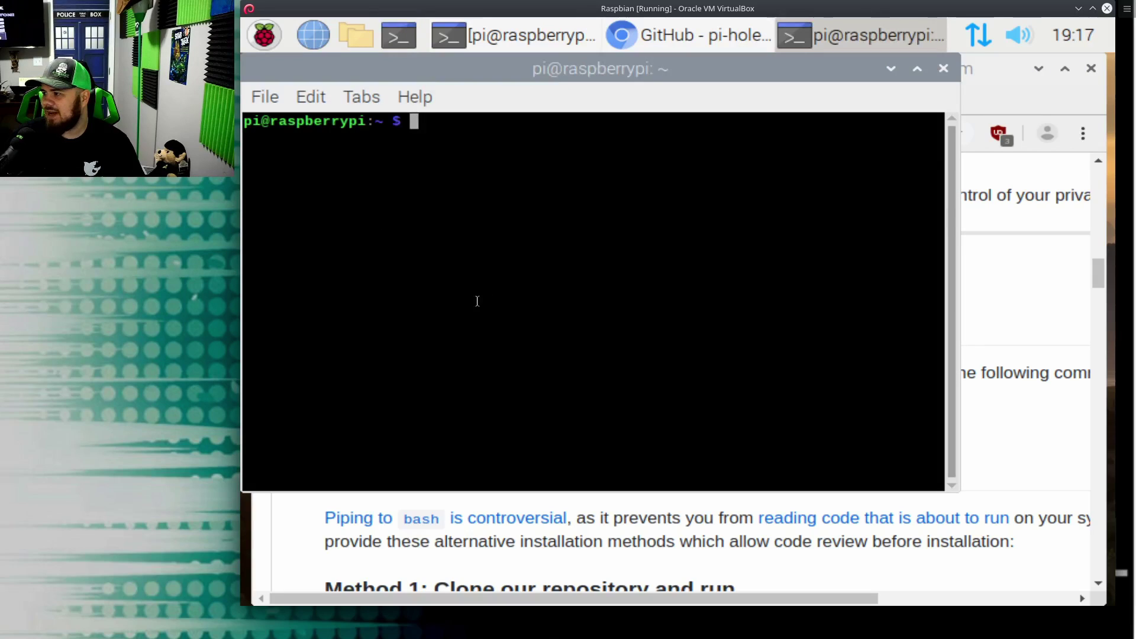
Step: Paste the curl install command into LXTerminal and run it
{"action": "key", "text": "ctrl+shift+v"}
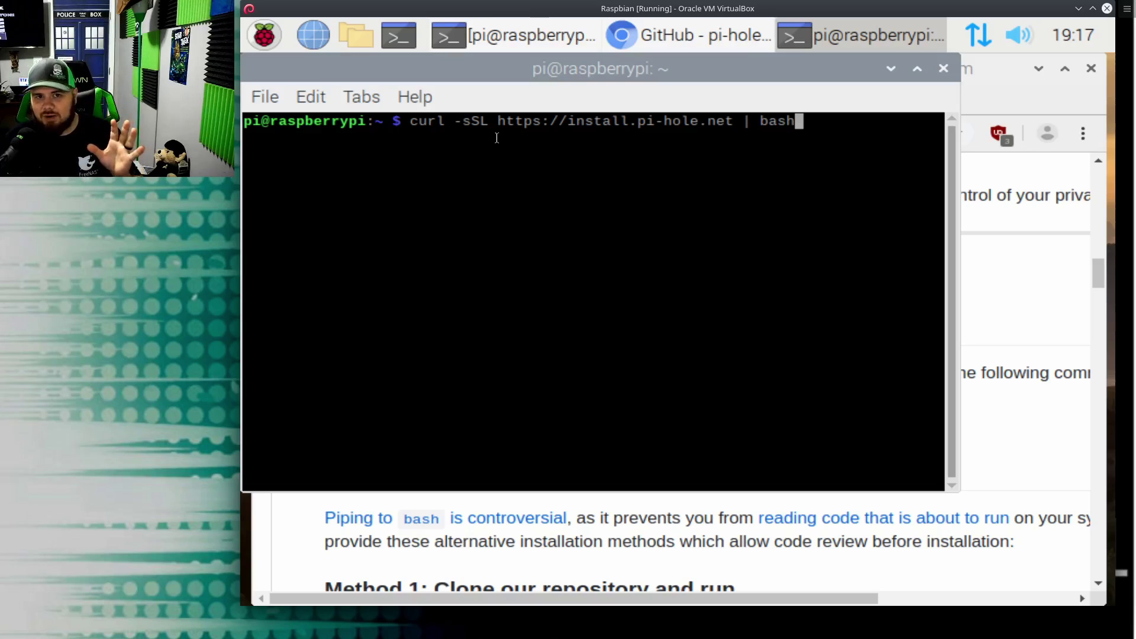
{"action": "key", "text": "Return"}
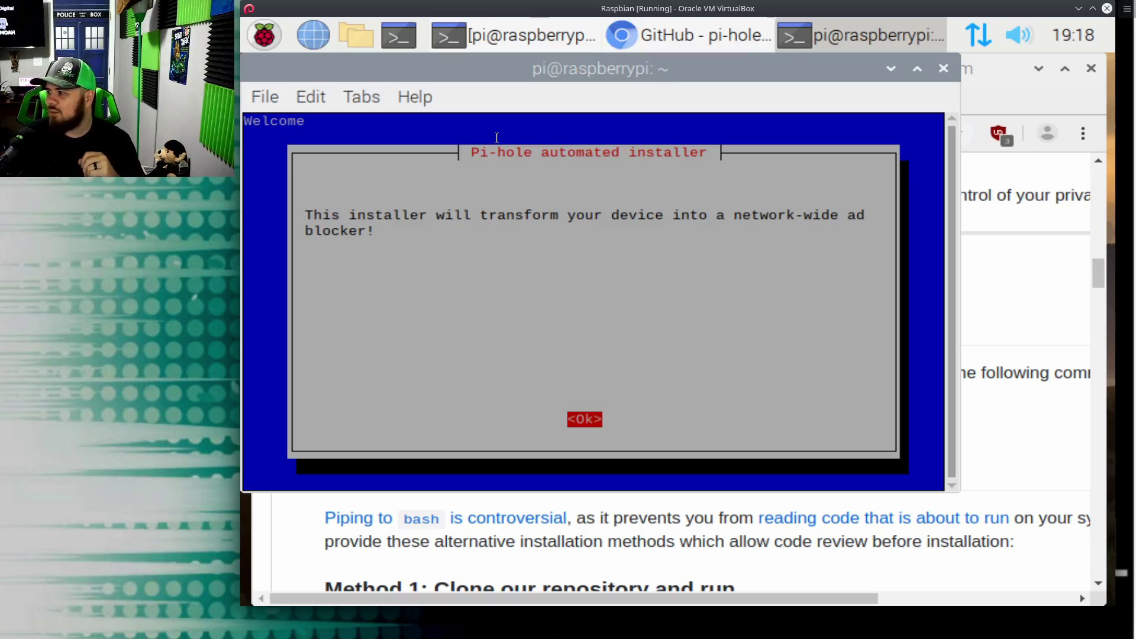
Step: Dismiss the welcome, Free and open source, and Static IP Needed notices
{"action": "key", "text": "Return"}
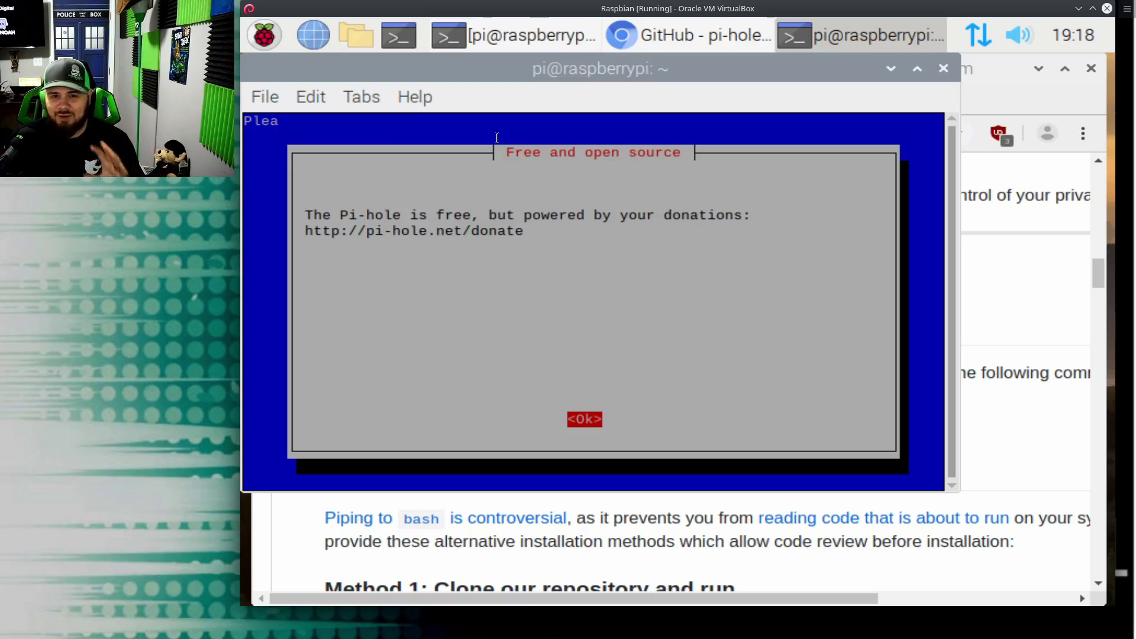
{"action": "key", "text": "Return"}
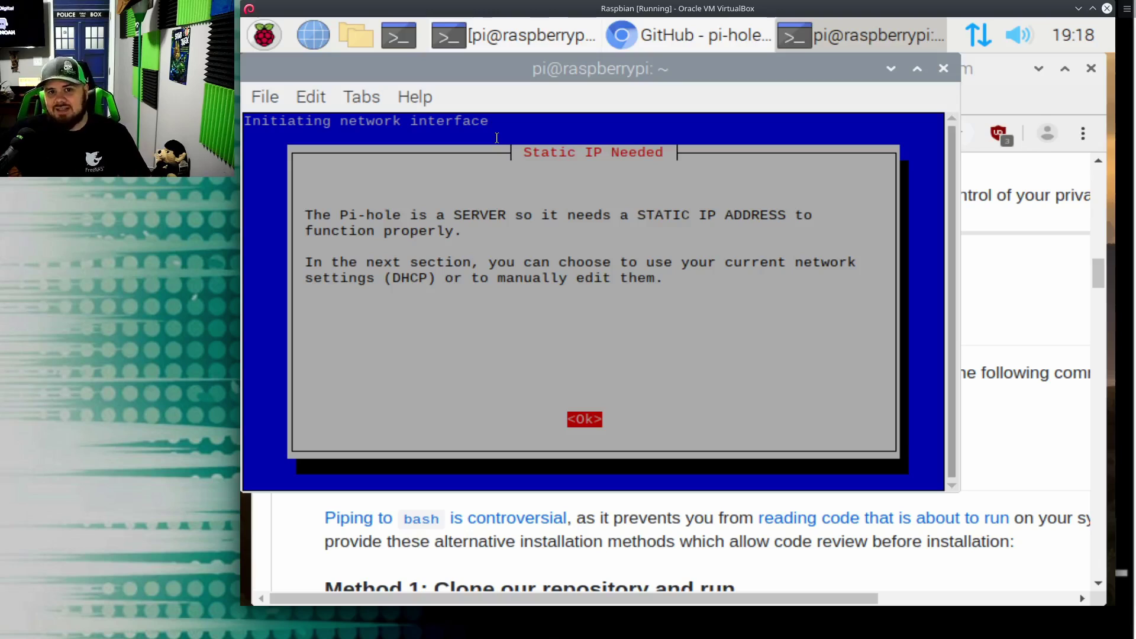
{"action": "key", "text": "Return"}
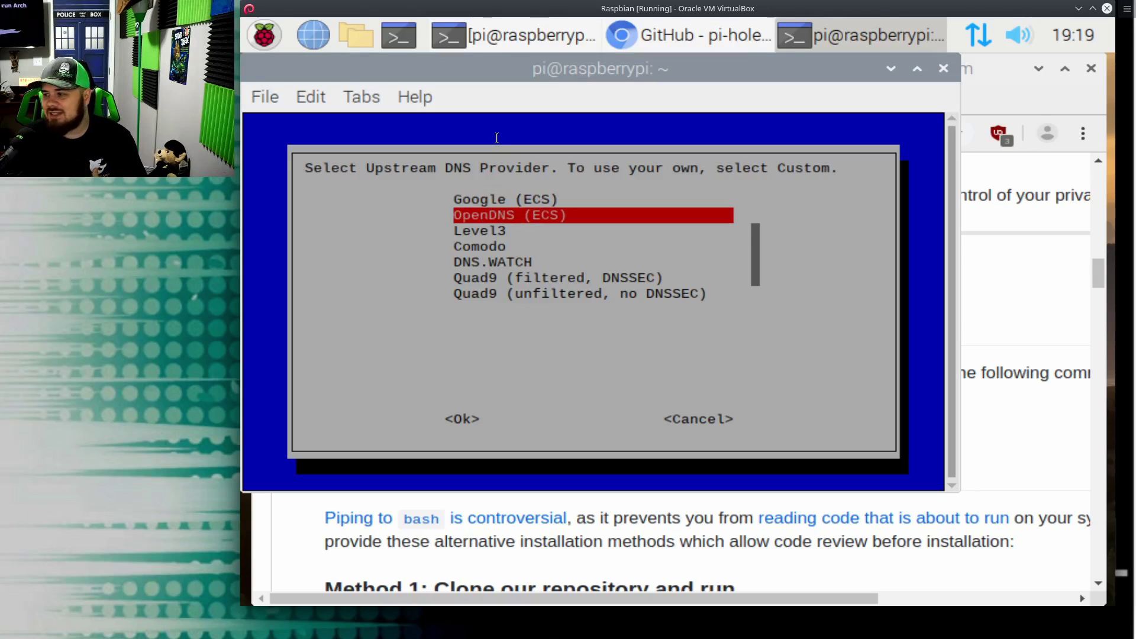
{"action": "key", "text": "Down"}
{"action": "key", "text": "Down"}
{"action": "key", "text": "Down"}
{"action": "key", "text": "Down"}
{"action": "key", "text": "Down"}
{"action": "key", "text": "Down"}
{"action": "key", "text": "Down"}
{"action": "key", "text": "Down"}
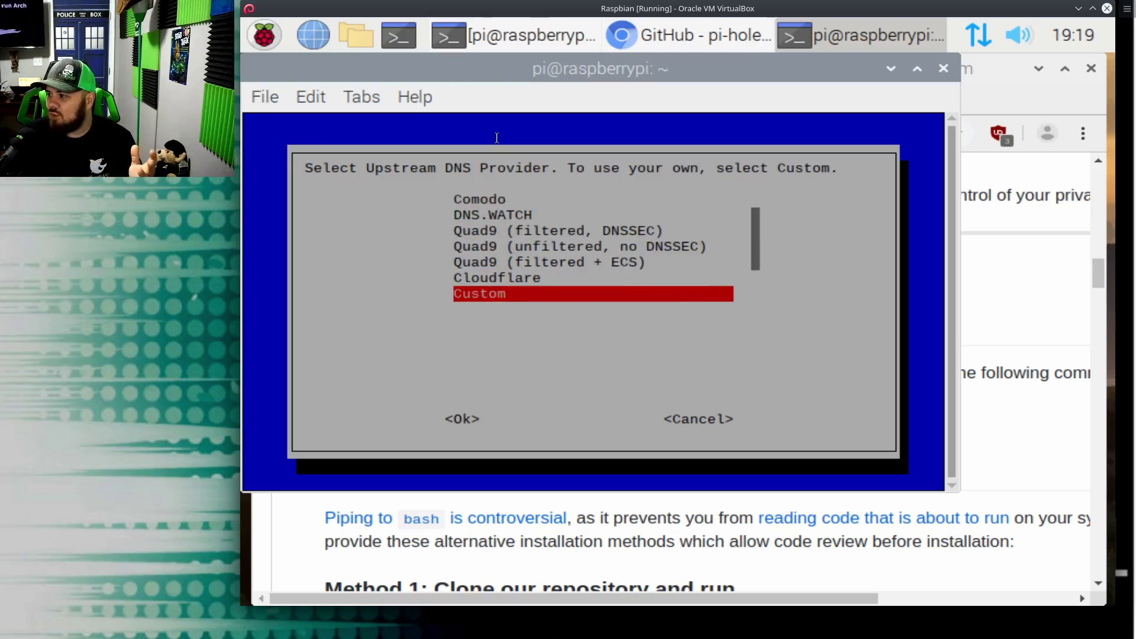
Step: Choose Cloudflare as the upstream DNS provider
{"action": "key", "text": "Up"}
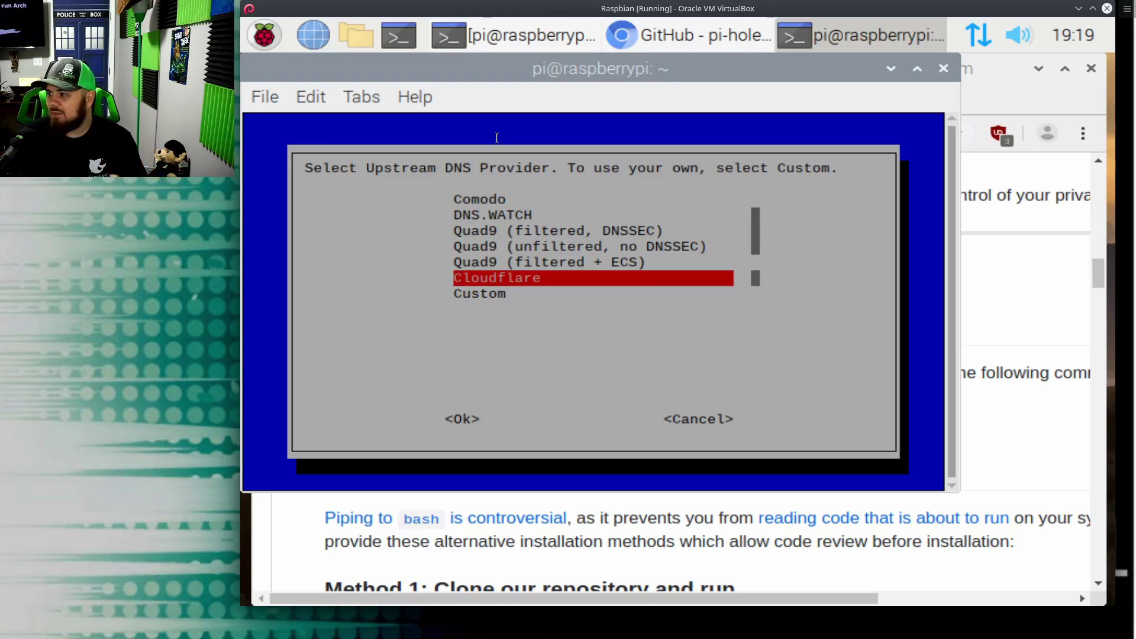
{"action": "key", "text": "Tab"}
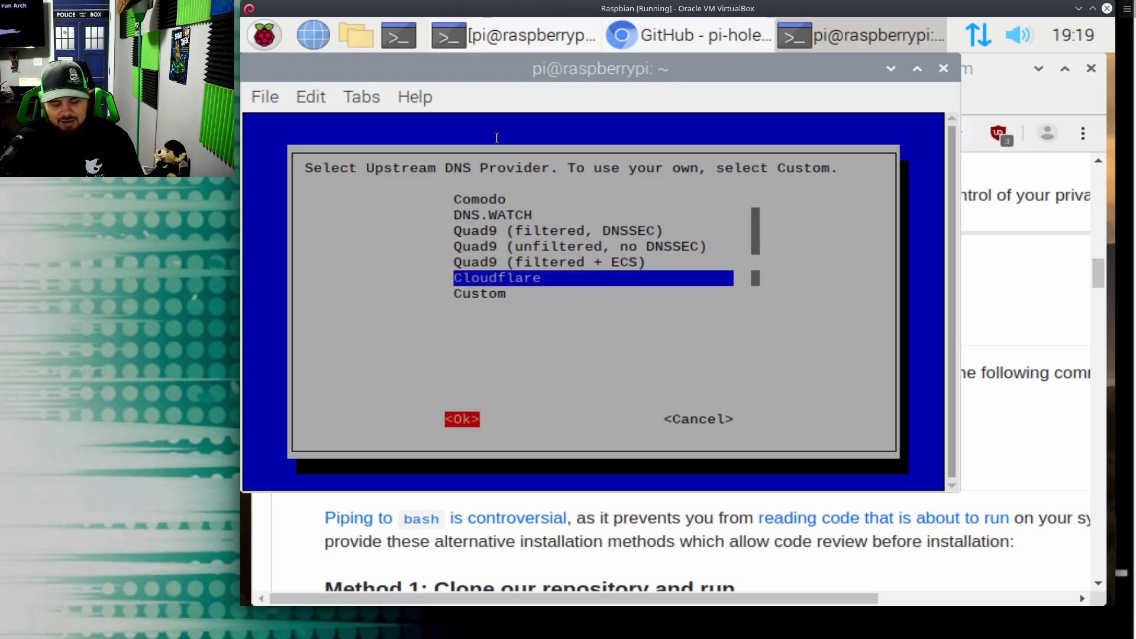
{"action": "key", "text": "Return"}
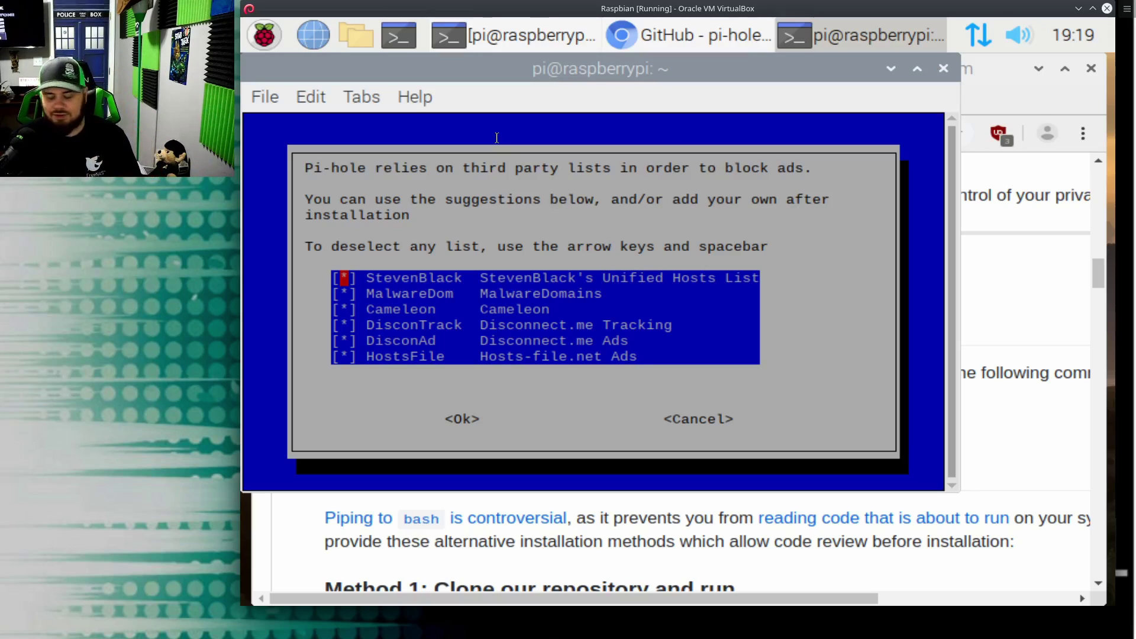
Step: Accept all six suggested blocklists and keep both IPv4 and IPv6 enabled
{"action": "key", "text": "Tab"}
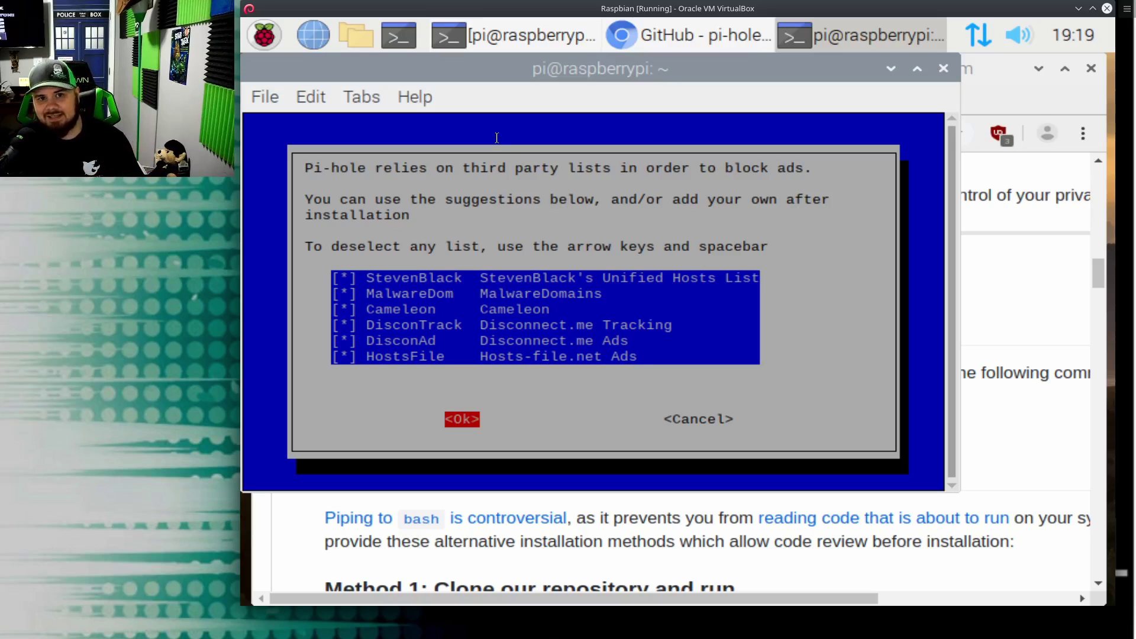
{"action": "key", "text": "Return"}
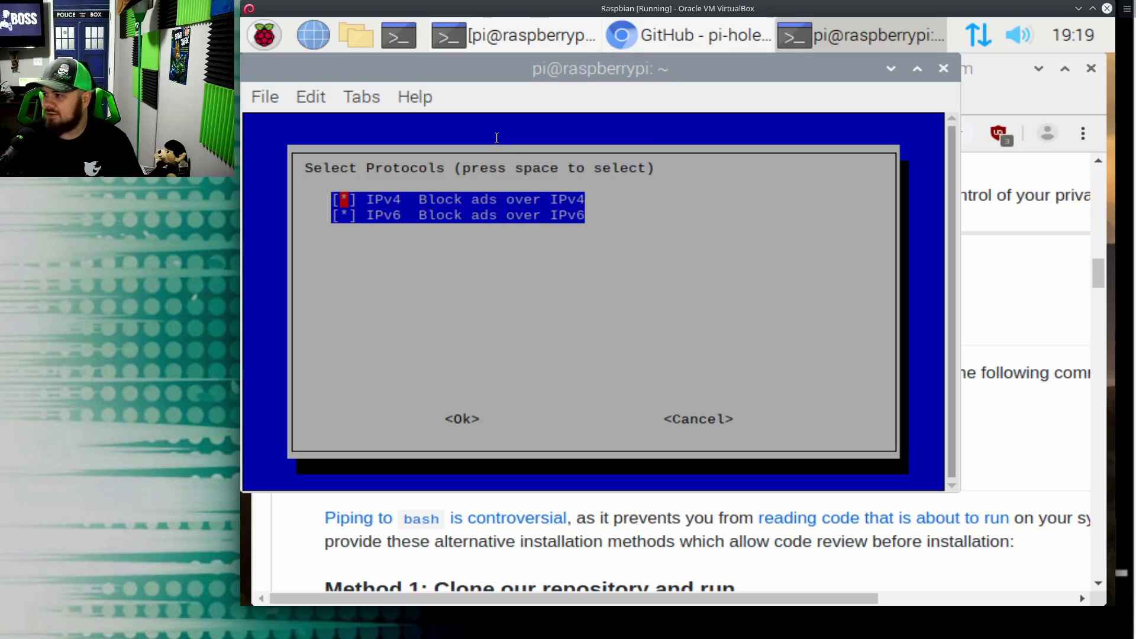
{"action": "key", "text": "Down"}
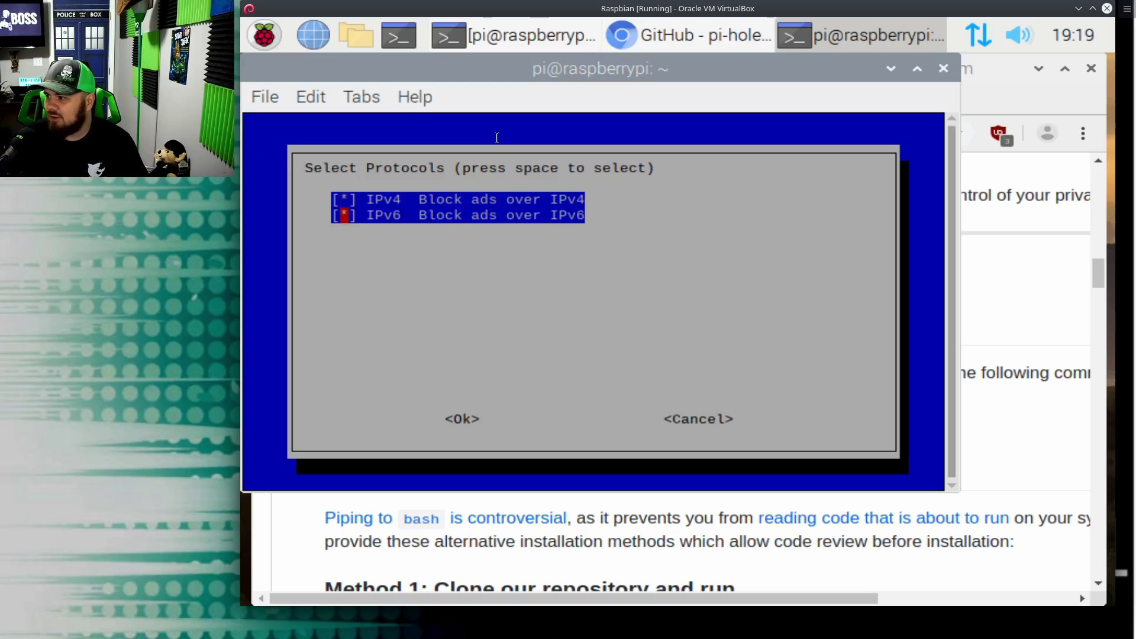
{"action": "key", "text": "Tab"}
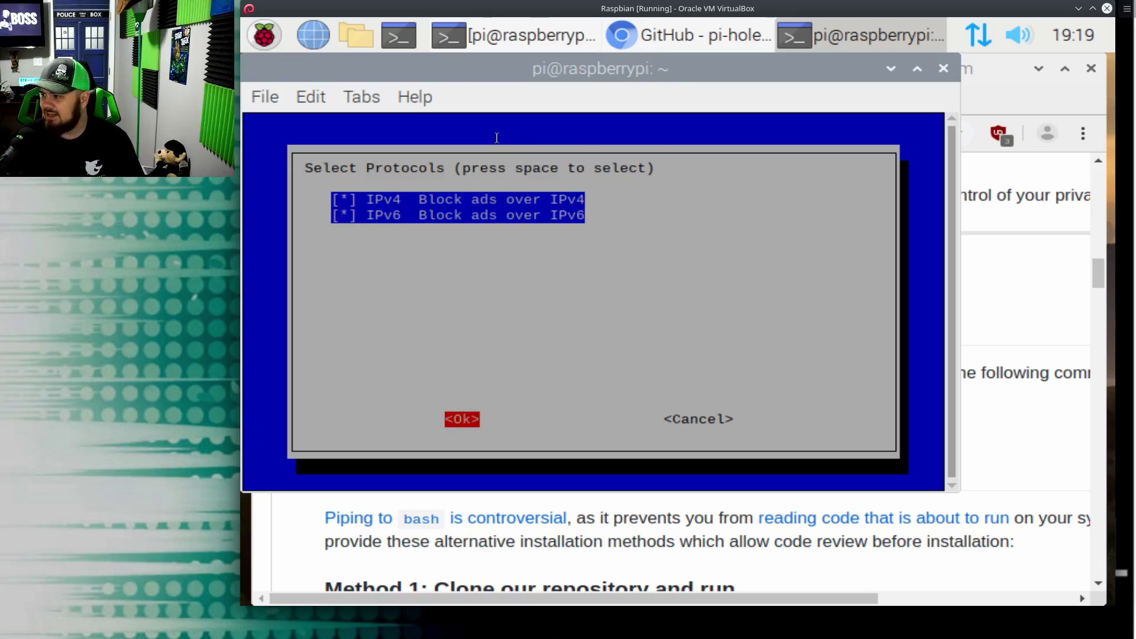
{"action": "key", "text": "Return"}
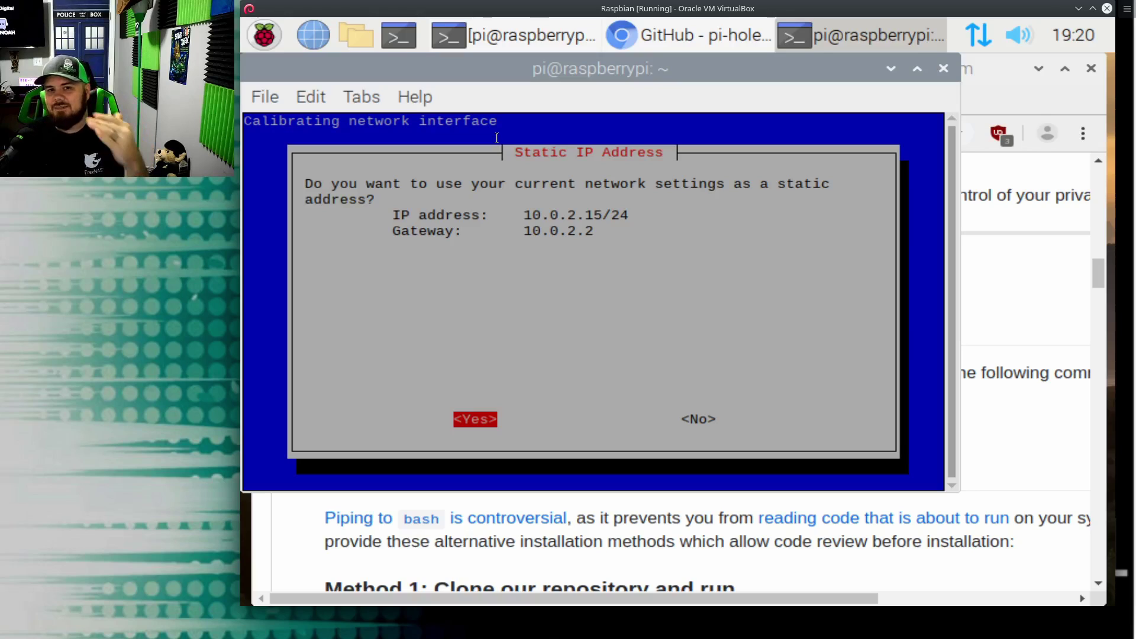
Step: Keep the current network settings as static IP, and keep the web interface, lighttpd and query logging on
{"action": "key", "text": "Return"}
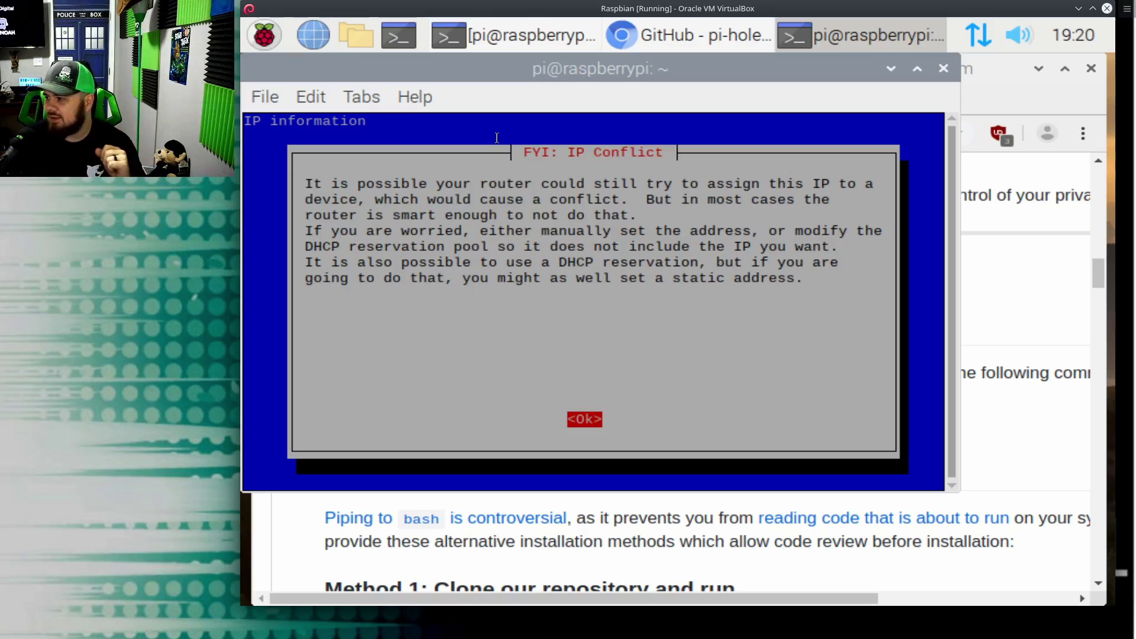
{"action": "key", "text": "Return"}
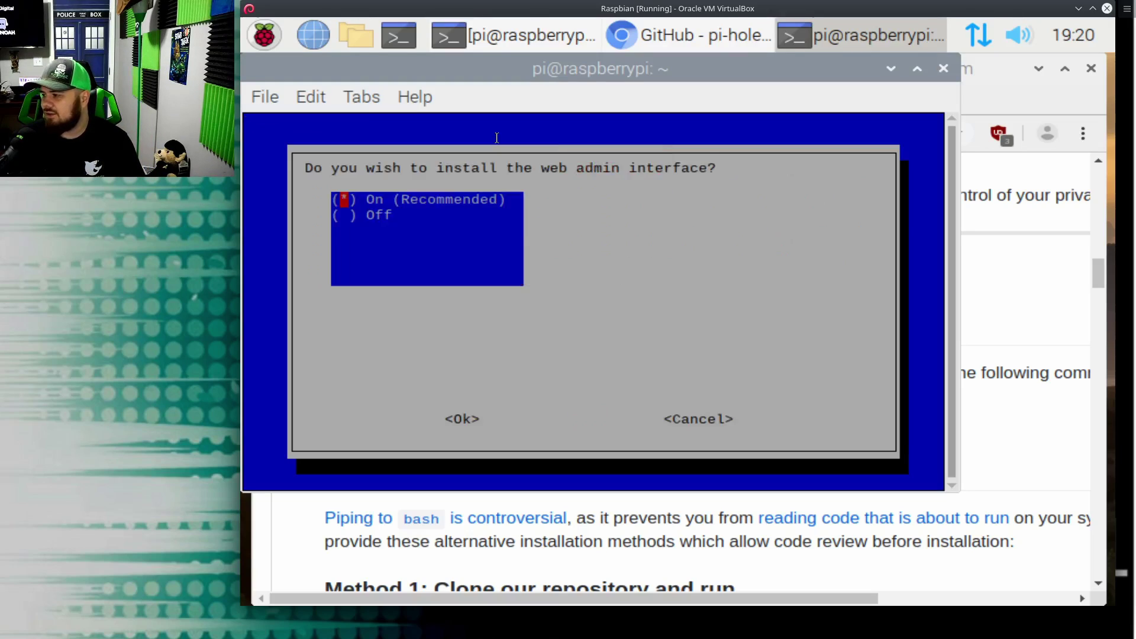
{"action": "key", "text": "Return"}
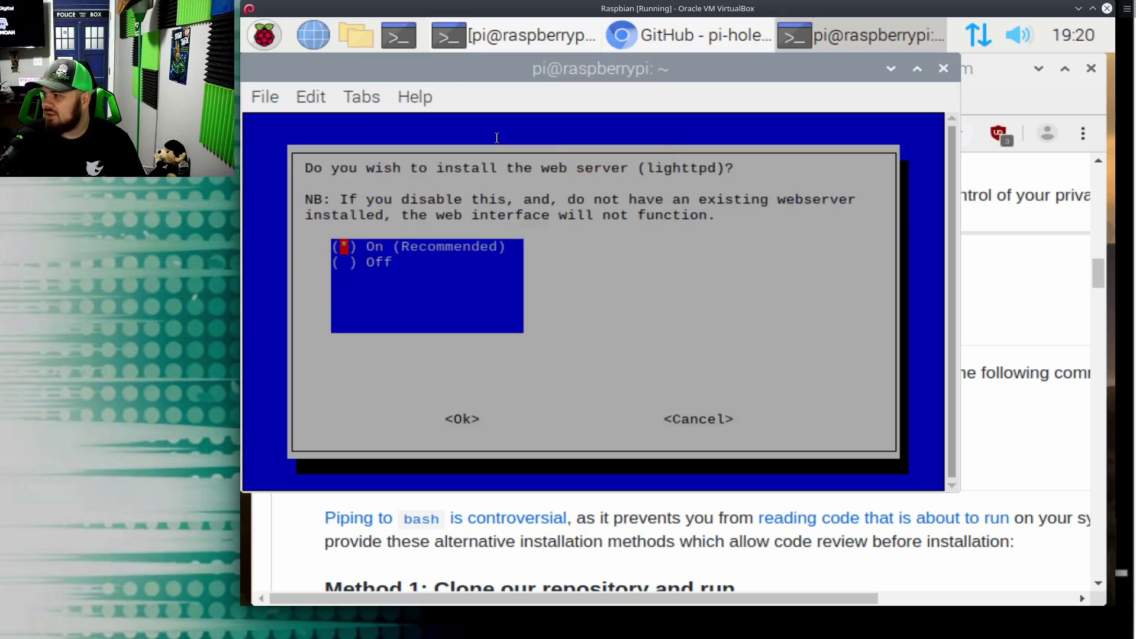
{"action": "key", "text": "Tab"}
{"action": "key", "text": "Return"}
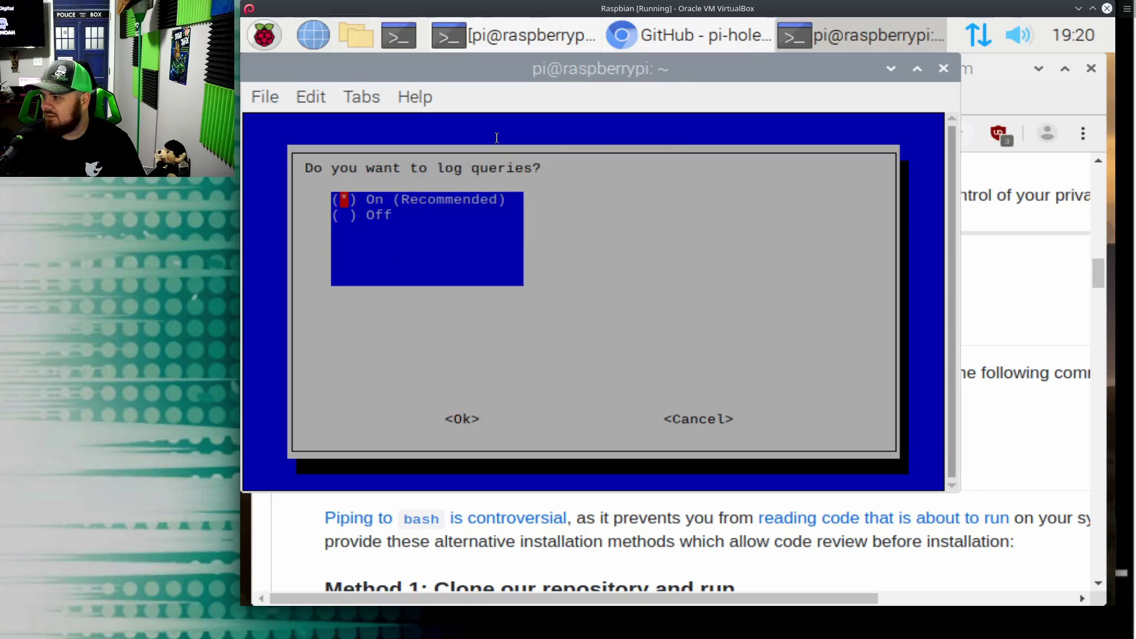
{"action": "key", "text": "Tab"}
{"action": "key", "text": "Return"}
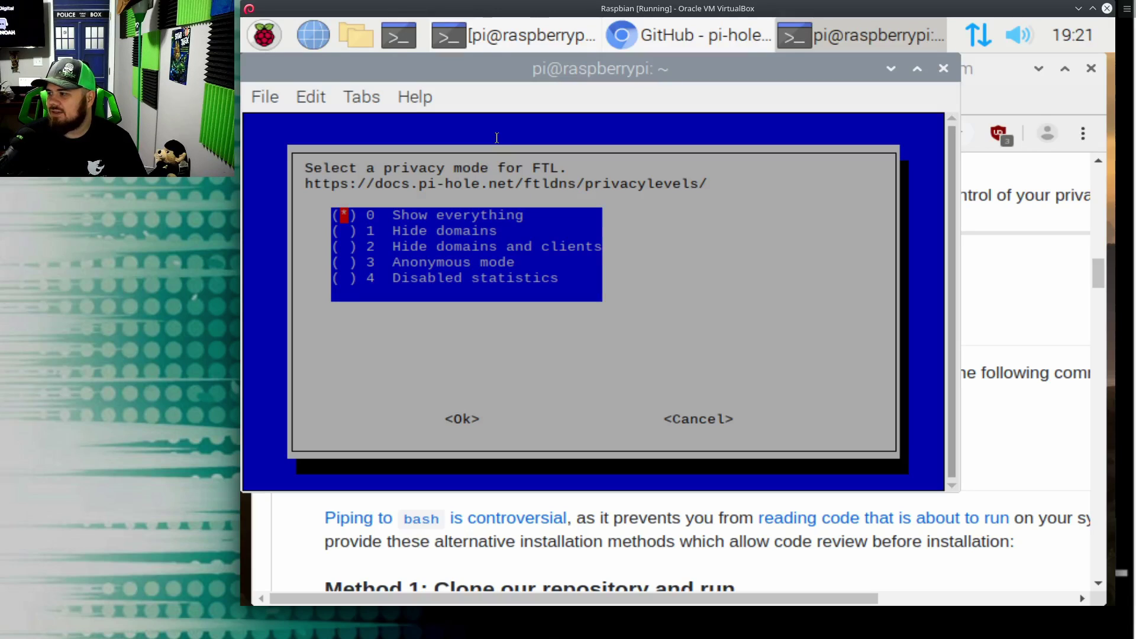
Step: Choose FTL privacy mode 0 Show everything to finish installing, then select the 10.0.2.15 address
{"action": "key", "text": "Down"}
{"action": "key", "text": "Down"}
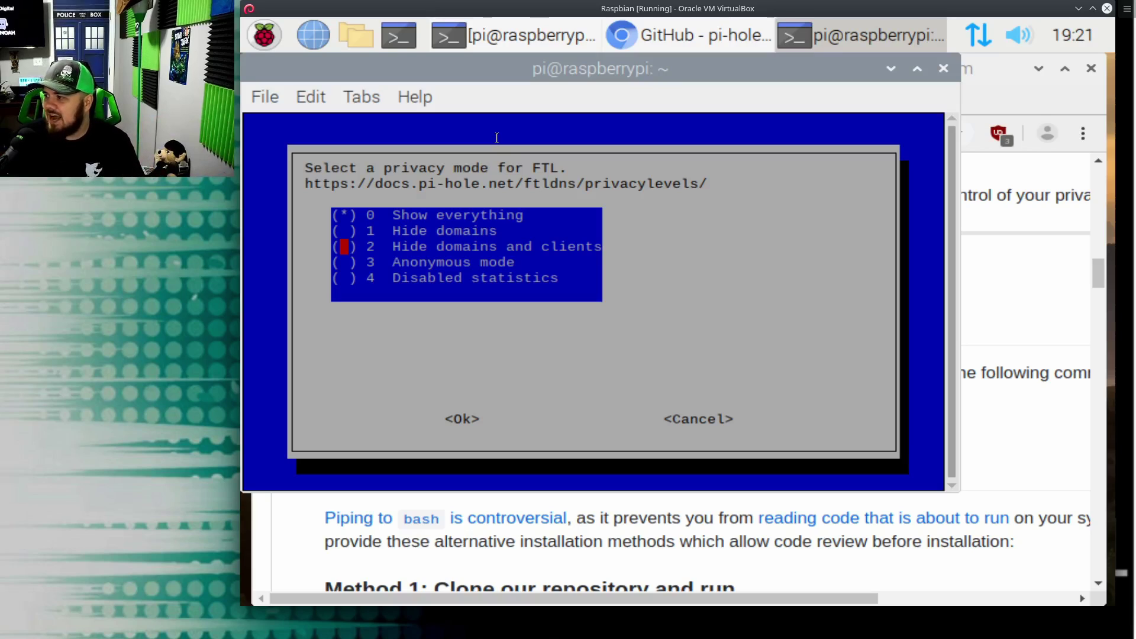
{"action": "key", "text": "Down"}
{"action": "key", "text": "Up"}
{"action": "key", "text": "Up"}
{"action": "key", "text": "Up"}
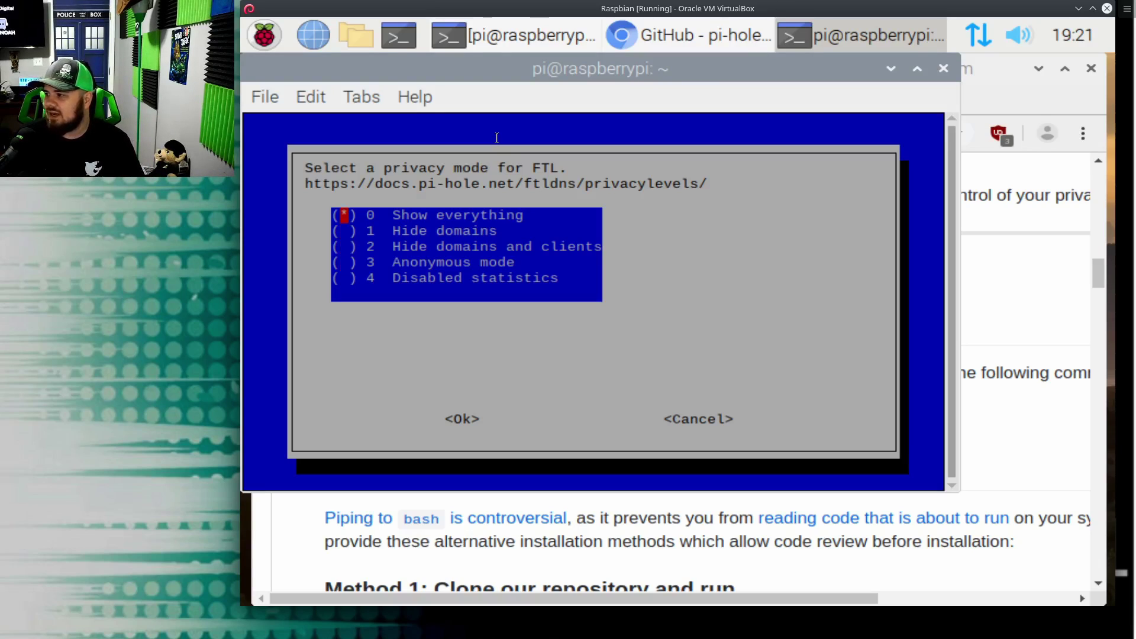
{"action": "key", "text": "Tab"}
{"action": "key", "text": "Tab"}
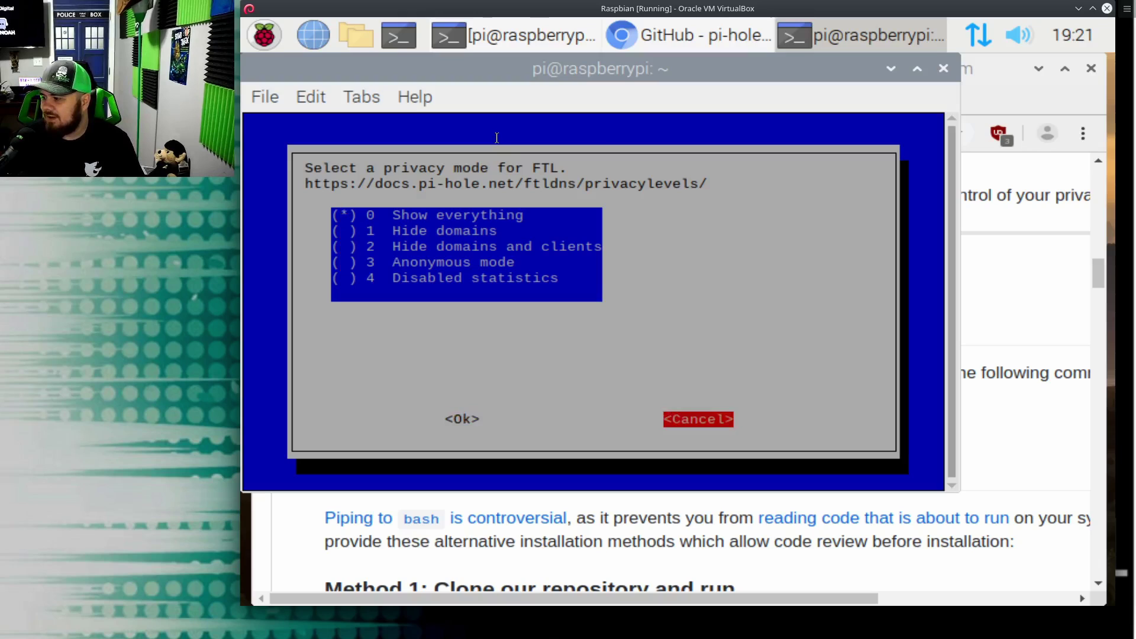
{"action": "key", "text": "Left"}
{"action": "key", "text": "Return"}
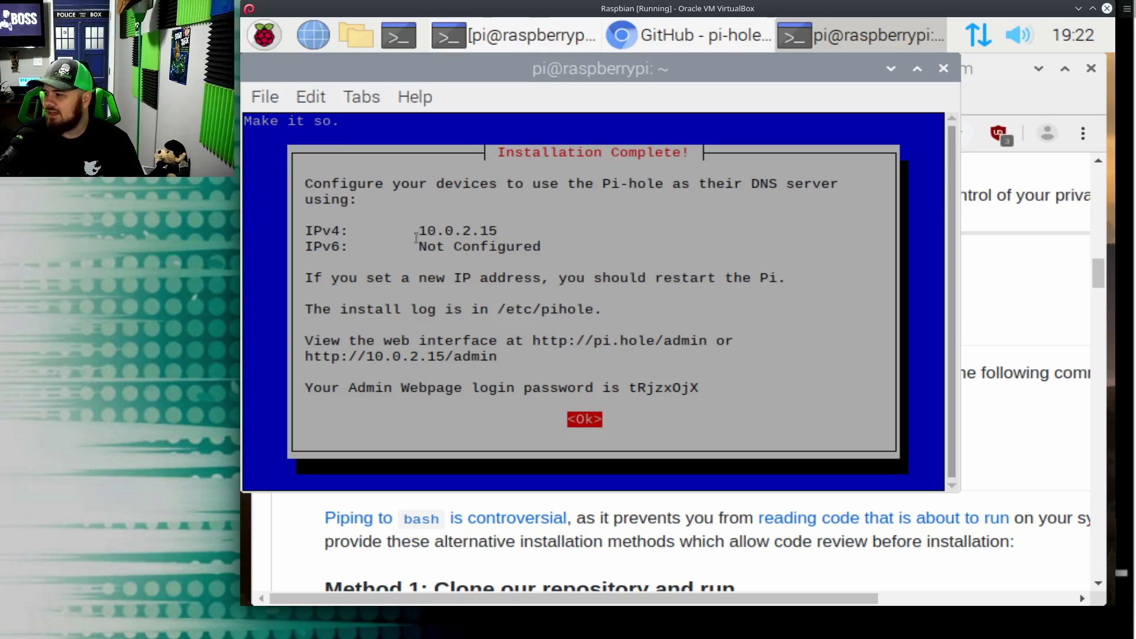
{"action": "left_click_drag", "start_coordinate": [416, 238], "coordinate": [558, 230]}
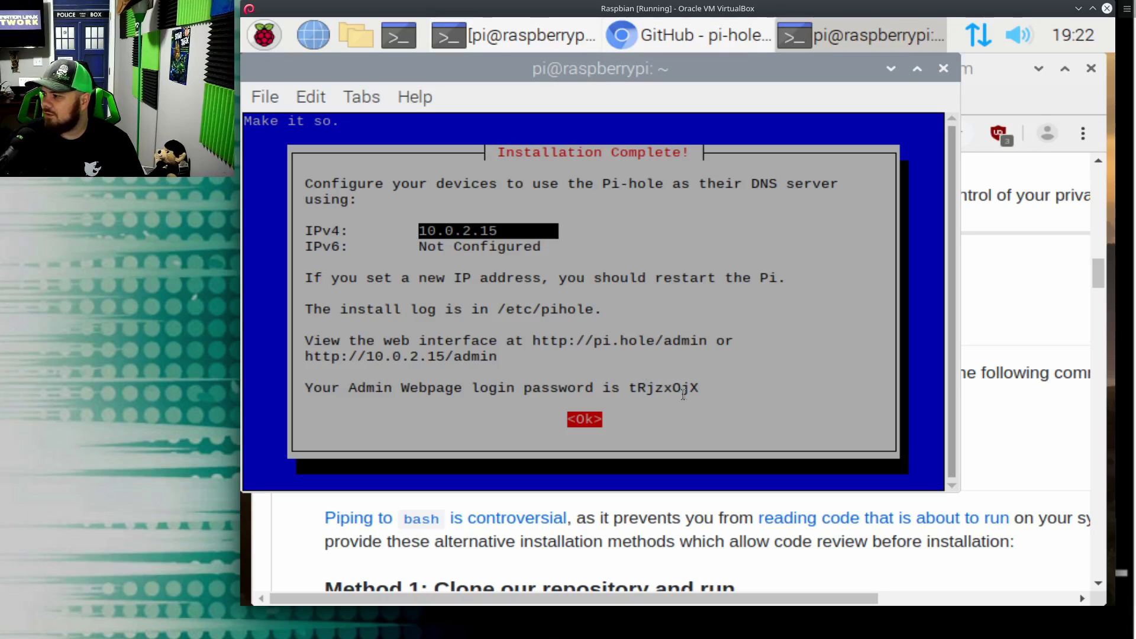
Step: Select and copy the admin login password from the Installation Complete dialog
{"action": "left_click_drag", "start_coordinate": [704, 389], "coordinate": [627, 389]}
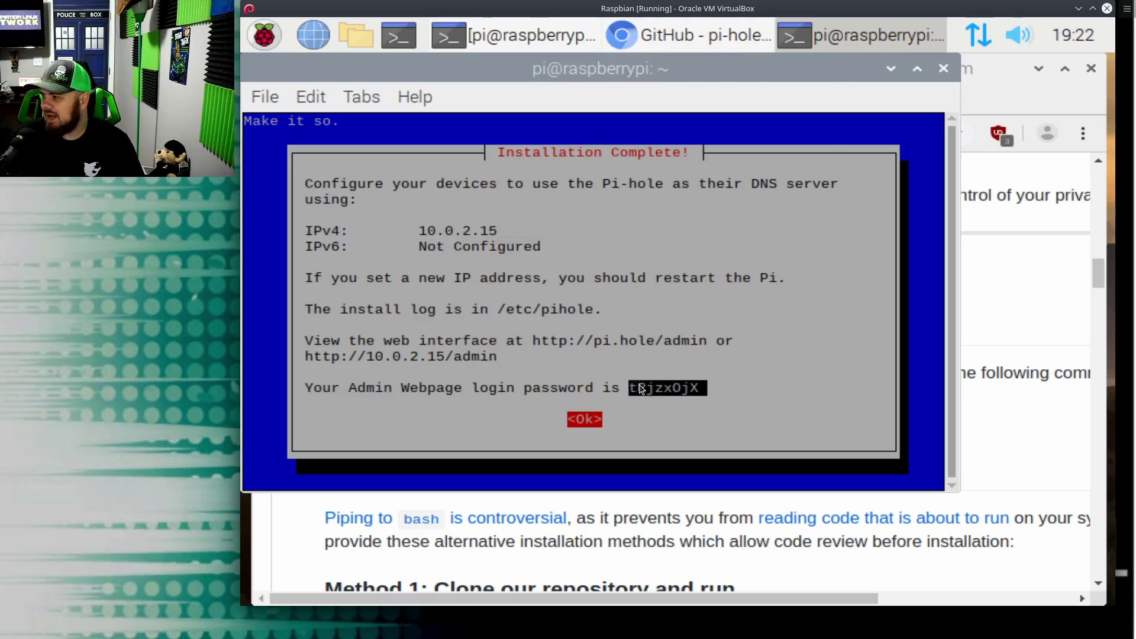
{"action": "right_click", "coordinate": [640, 389]}
{"action": "left_click", "coordinate": [673, 132]}
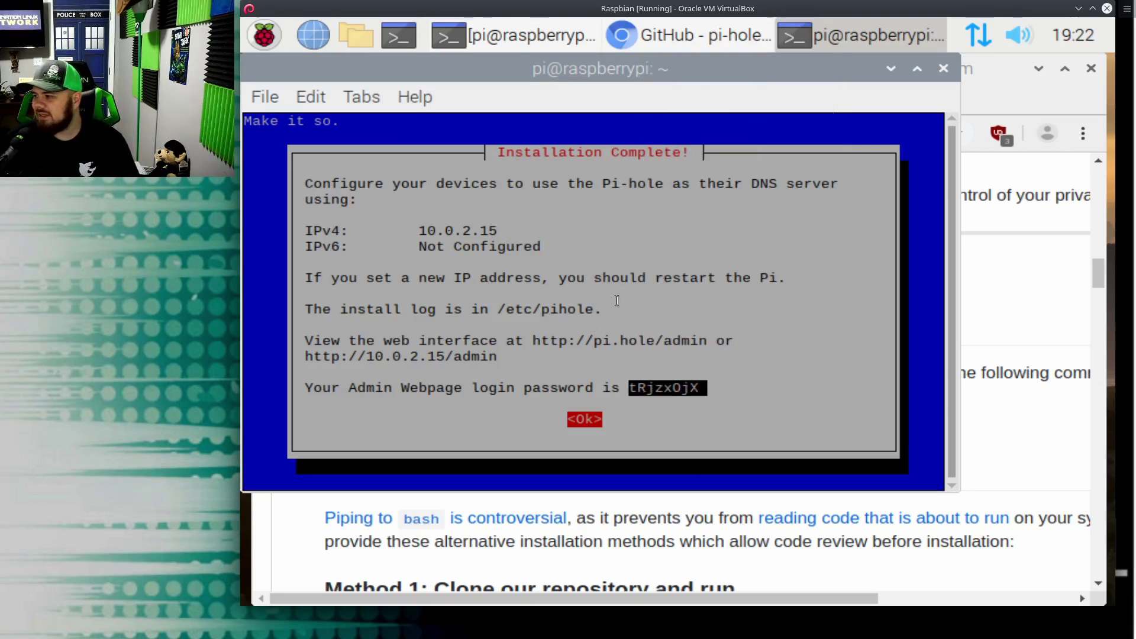
{"action": "left_click", "coordinate": [563, 347]}
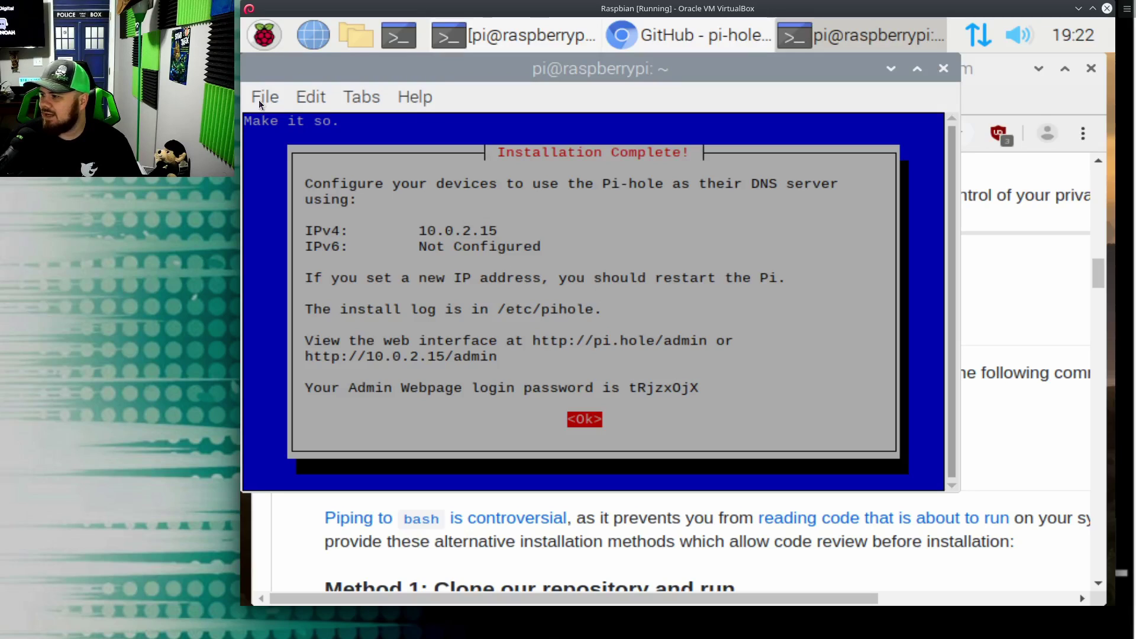
{"action": "left_click_drag", "start_coordinate": [707, 390], "coordinate": [631, 392]}
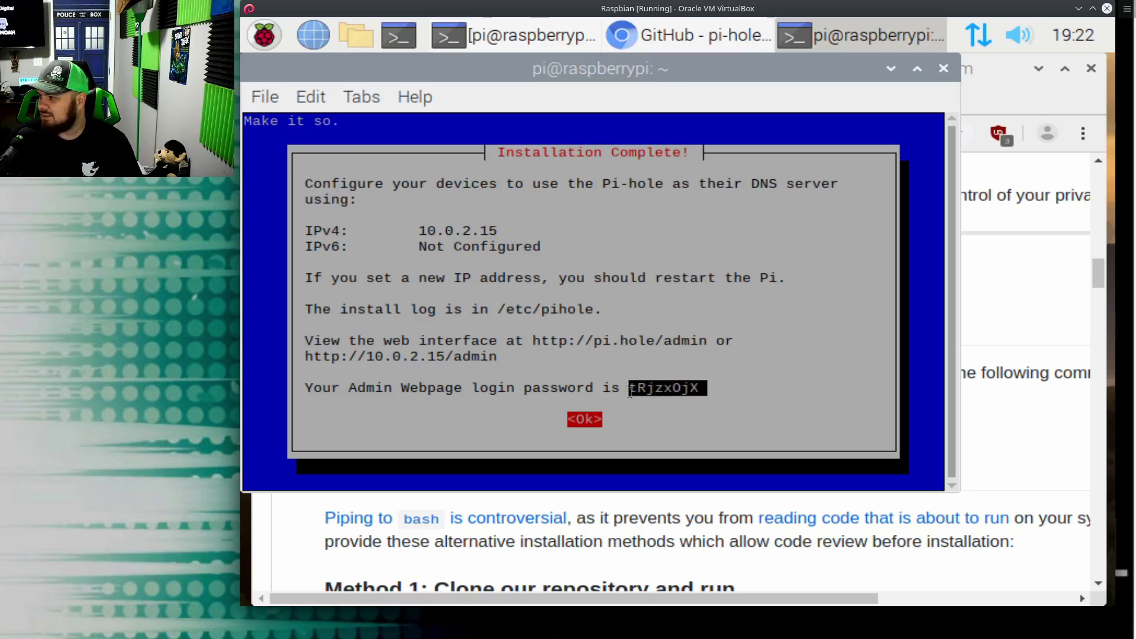
{"action": "right_click", "coordinate": [645, 412]}
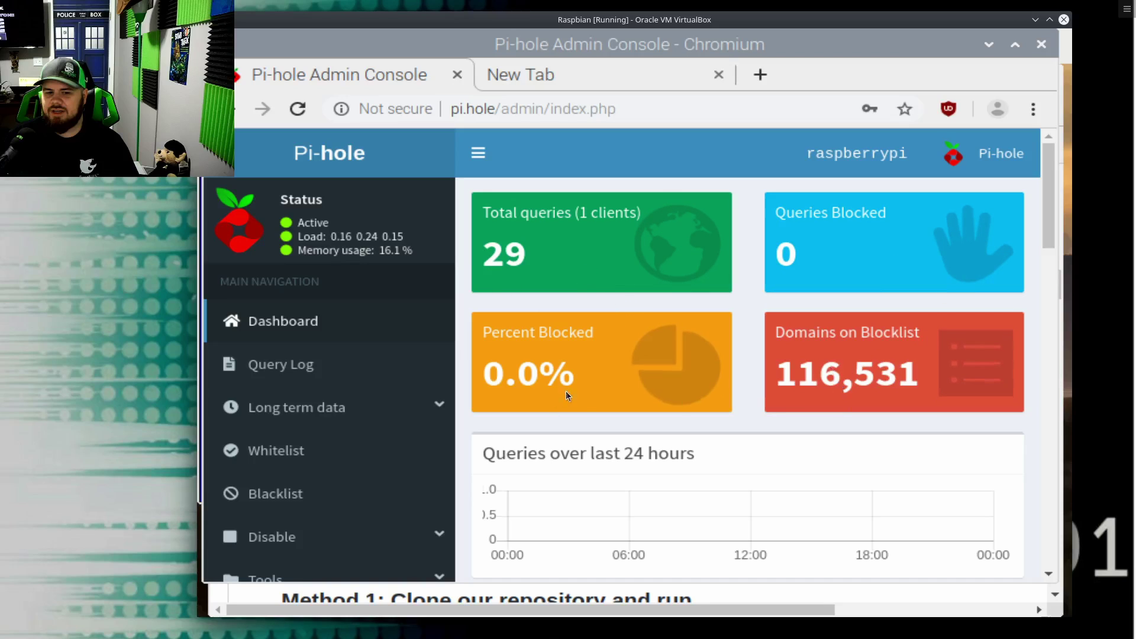
Step: Expand Tools in the sidebar and open the Network page listing device 10.0.2.2 on eth0
{"action": "scroll", "coordinate": [620, 412], "scroll_direction": "down", "scroll_amount": 3}
{"action": "scroll", "coordinate": [616, 409], "scroll_direction": "down", "scroll_amount": 3}
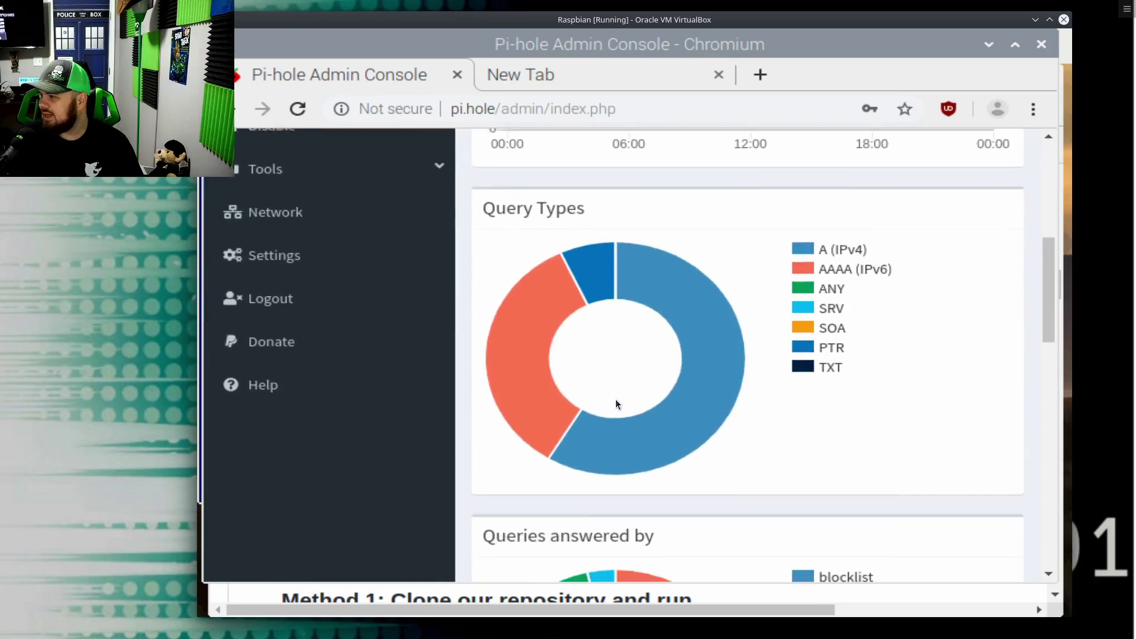
{"action": "scroll", "coordinate": [594, 418], "scroll_direction": "down", "scroll_amount": 1}
{"action": "scroll", "coordinate": [595, 457], "scroll_direction": "down", "scroll_amount": 2}
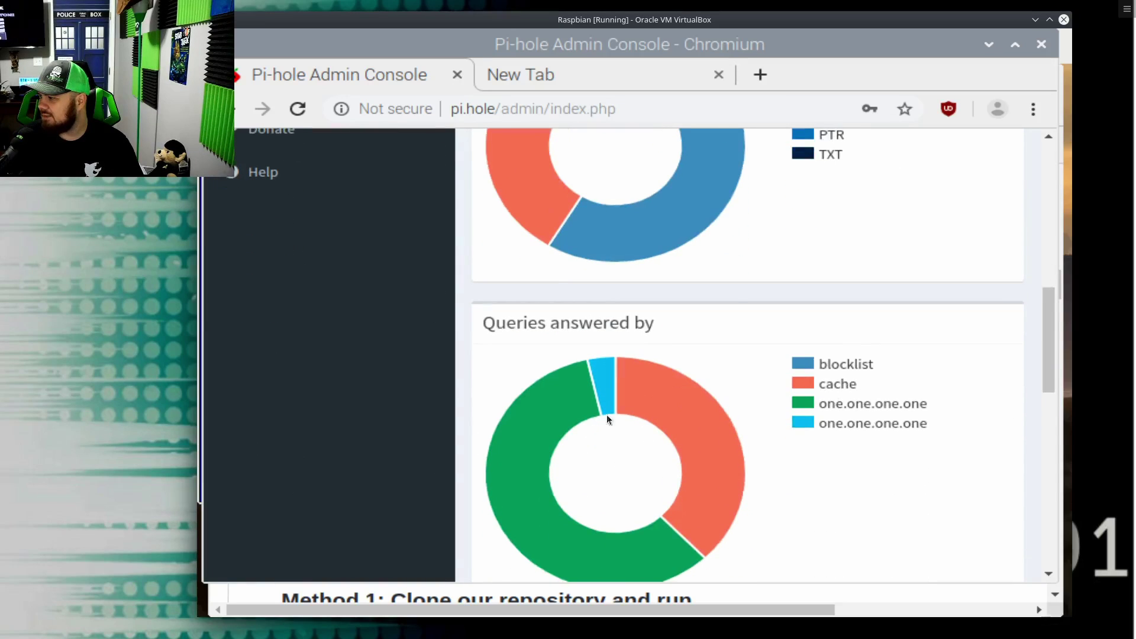
{"action": "scroll", "coordinate": [396, 331], "scroll_direction": "up", "scroll_amount": 1}
{"action": "scroll", "coordinate": [379, 318], "scroll_direction": "up", "scroll_amount": 3}
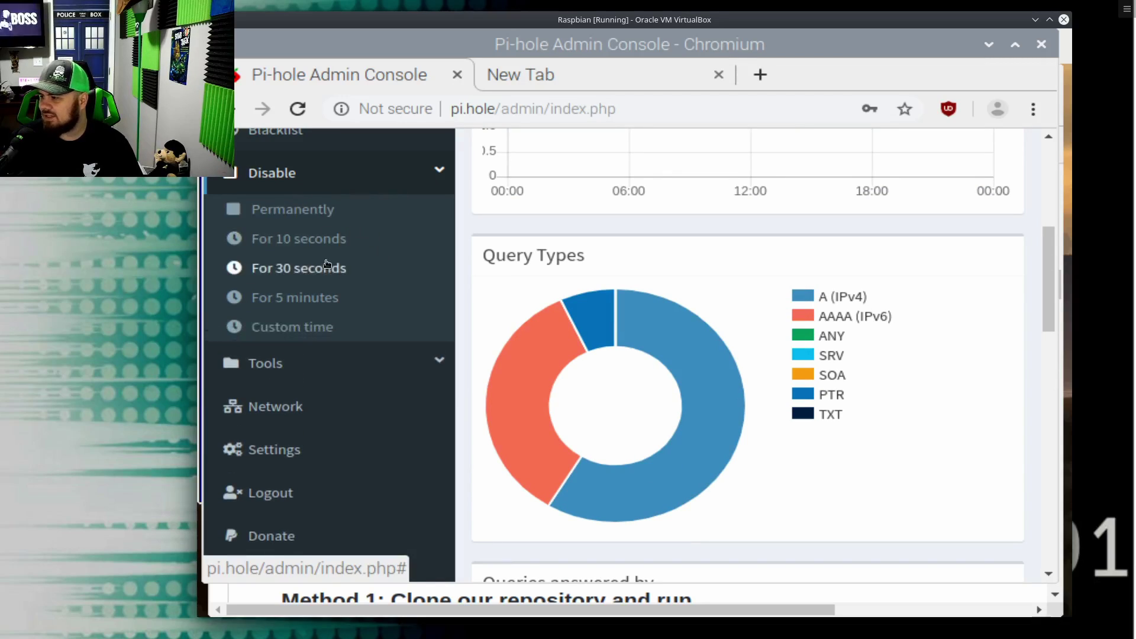
{"action": "left_click", "coordinate": [339, 362]}
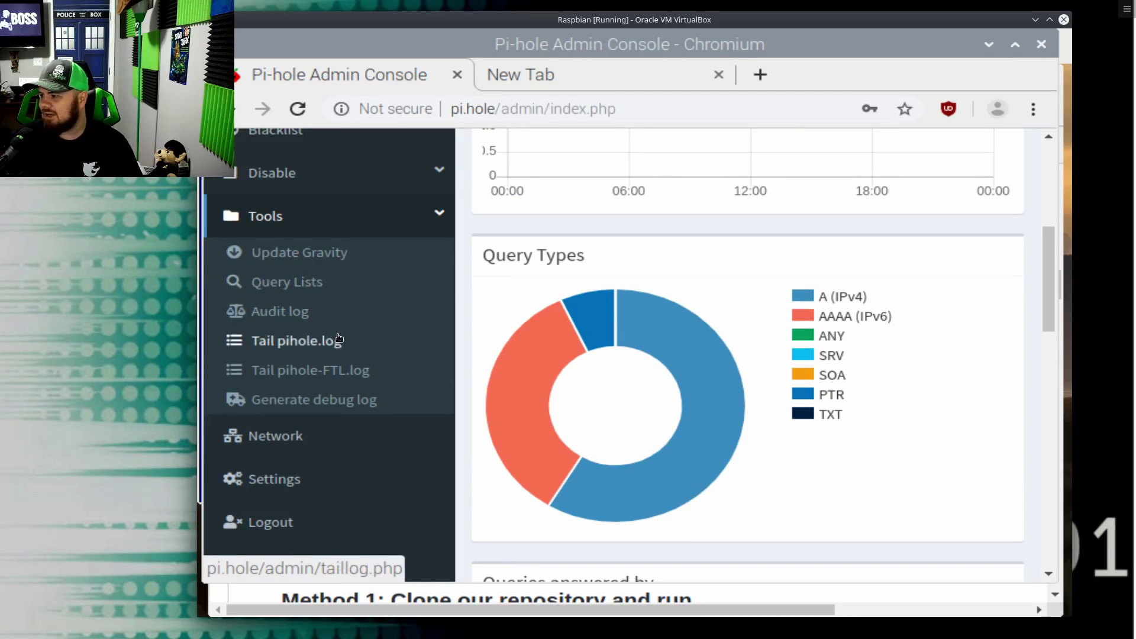
{"action": "left_click", "coordinate": [341, 436]}
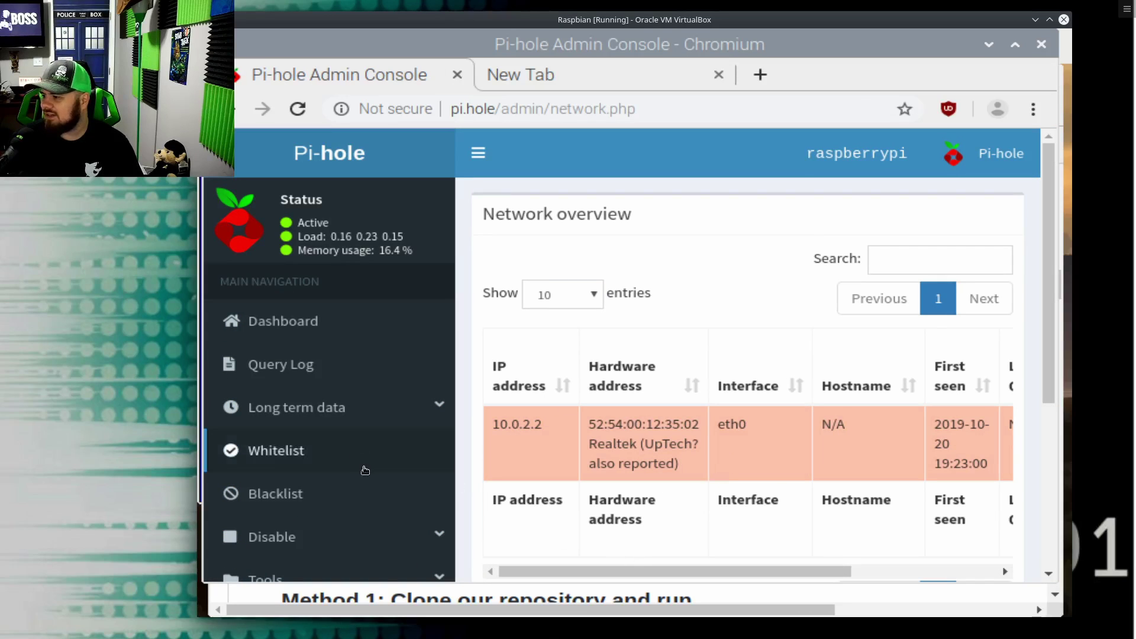
{"action": "scroll", "coordinate": [344, 510], "scroll_direction": "down", "scroll_amount": 1}
{"action": "scroll", "coordinate": [343, 511], "scroll_direction": "down", "scroll_amount": 4}
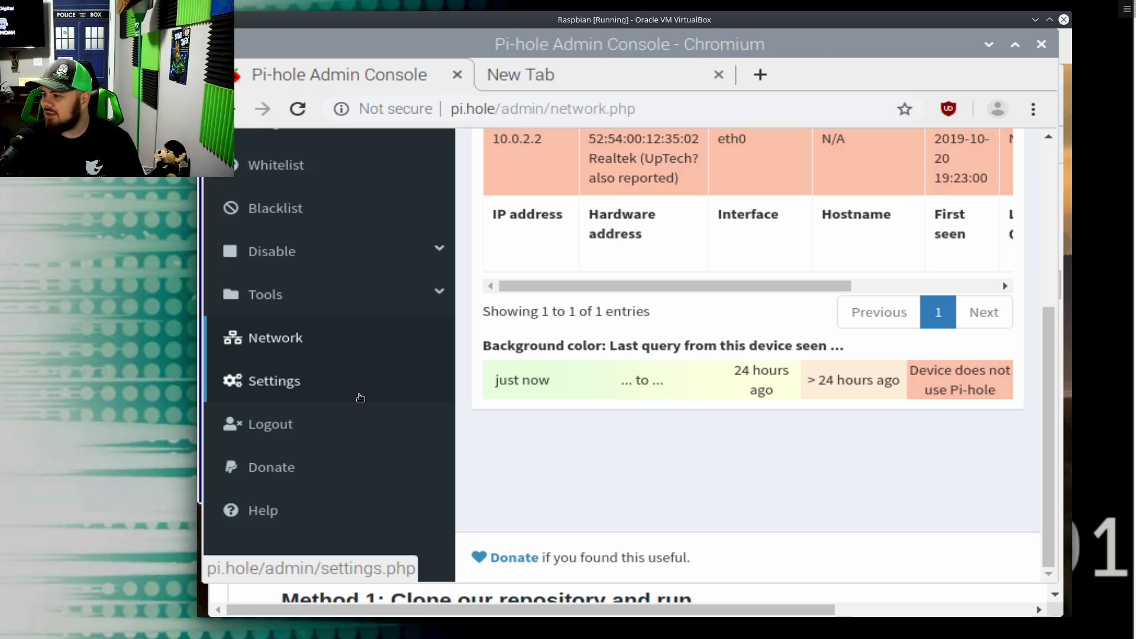
Step: Open Settings, scroll down to the Danger Zone, then return to the Dashboard
{"action": "left_click", "coordinate": [344, 388]}
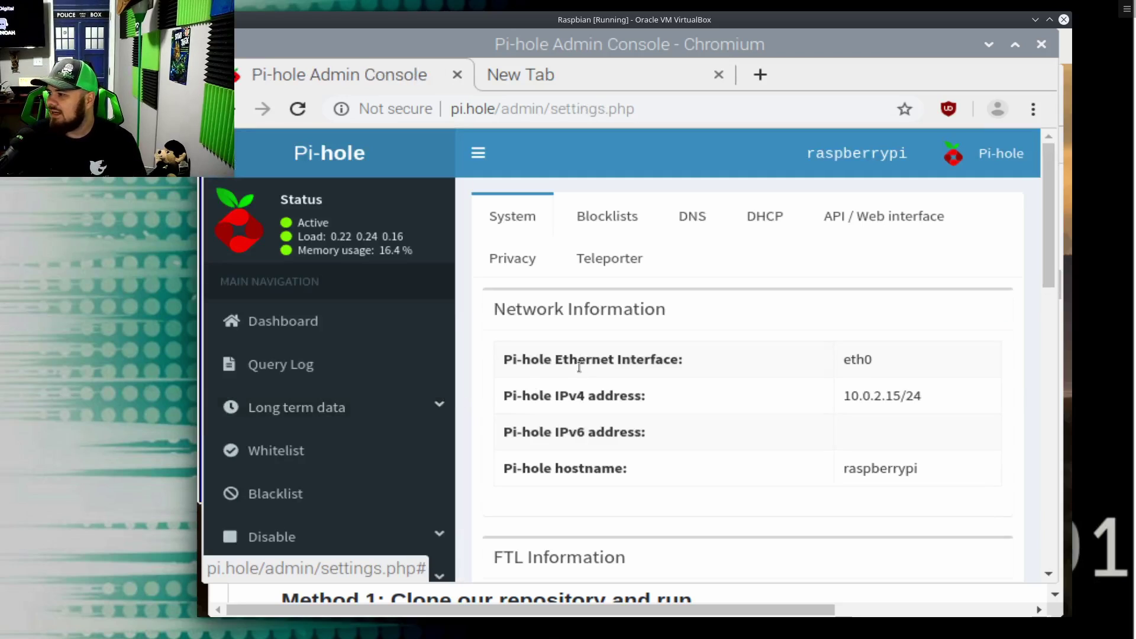
{"action": "scroll", "coordinate": [533, 363], "scroll_direction": "down", "scroll_amount": 3}
{"action": "scroll", "coordinate": [589, 350], "scroll_direction": "up", "scroll_amount": 1}
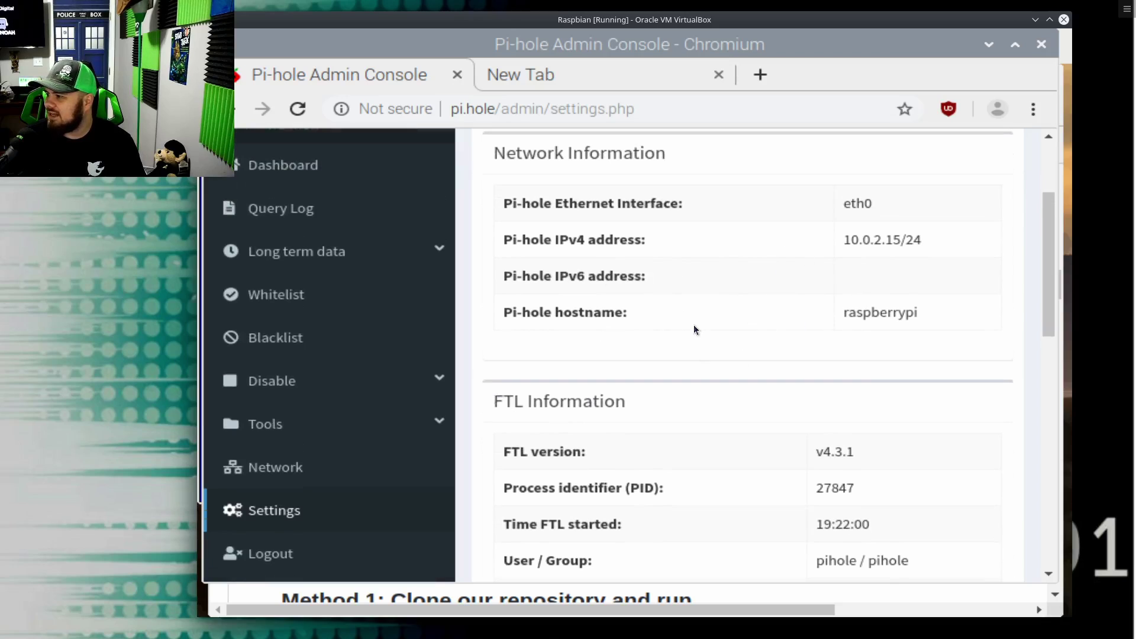
{"action": "scroll", "coordinate": [694, 325], "scroll_direction": "down", "scroll_amount": 1}
{"action": "scroll", "coordinate": [721, 346], "scroll_direction": "down", "scroll_amount": 3}
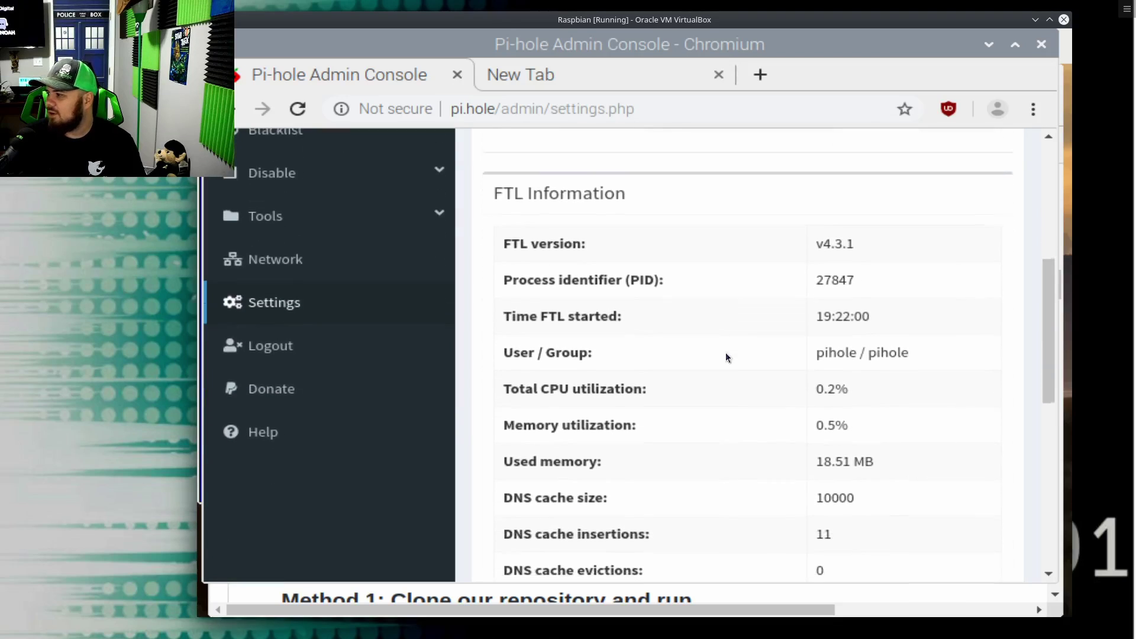
{"action": "scroll", "coordinate": [750, 314], "scroll_direction": "down", "scroll_amount": 3}
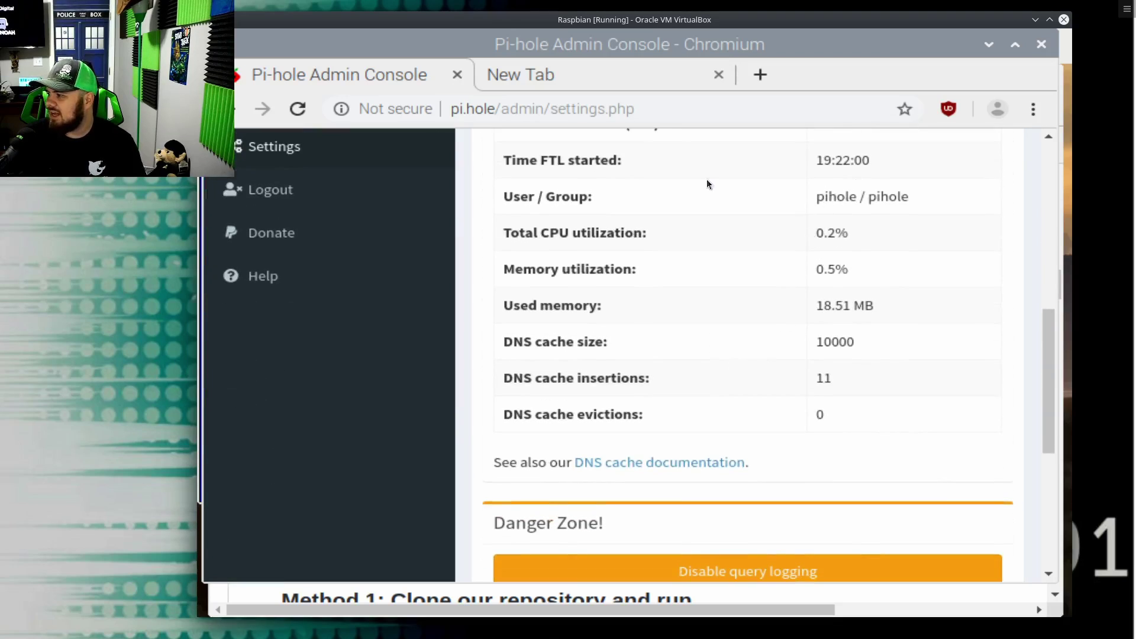
{"action": "scroll", "coordinate": [692, 201], "scroll_direction": "down", "scroll_amount": 4}
{"action": "scroll", "coordinate": [618, 248], "scroll_direction": "up", "scroll_amount": 7}
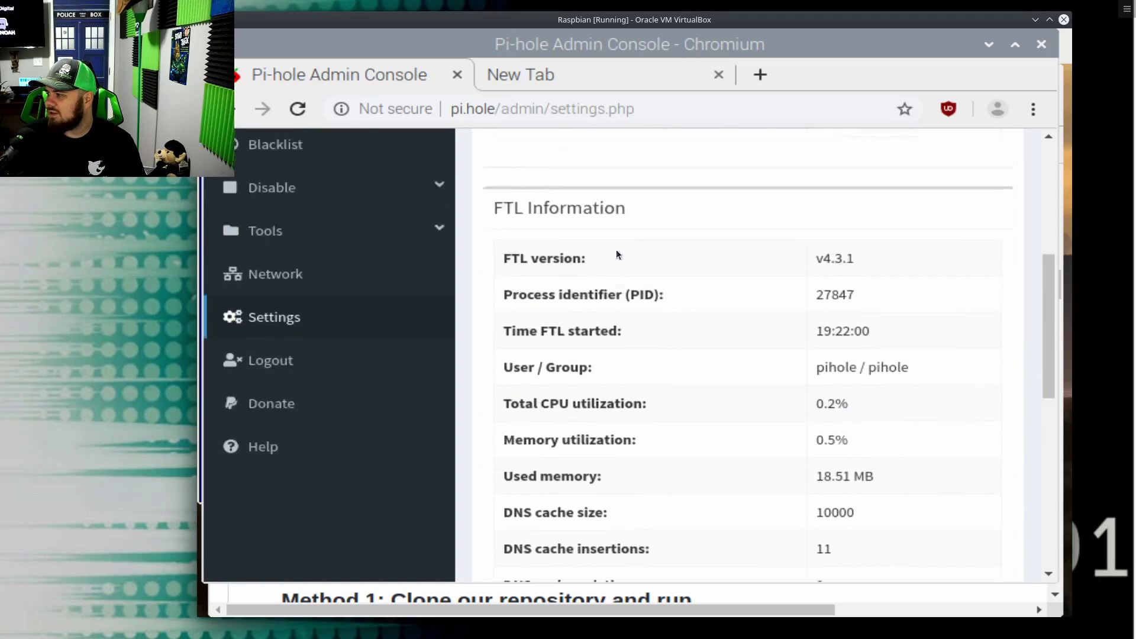
{"action": "scroll", "coordinate": [618, 260], "scroll_direction": "down", "scroll_amount": 5}
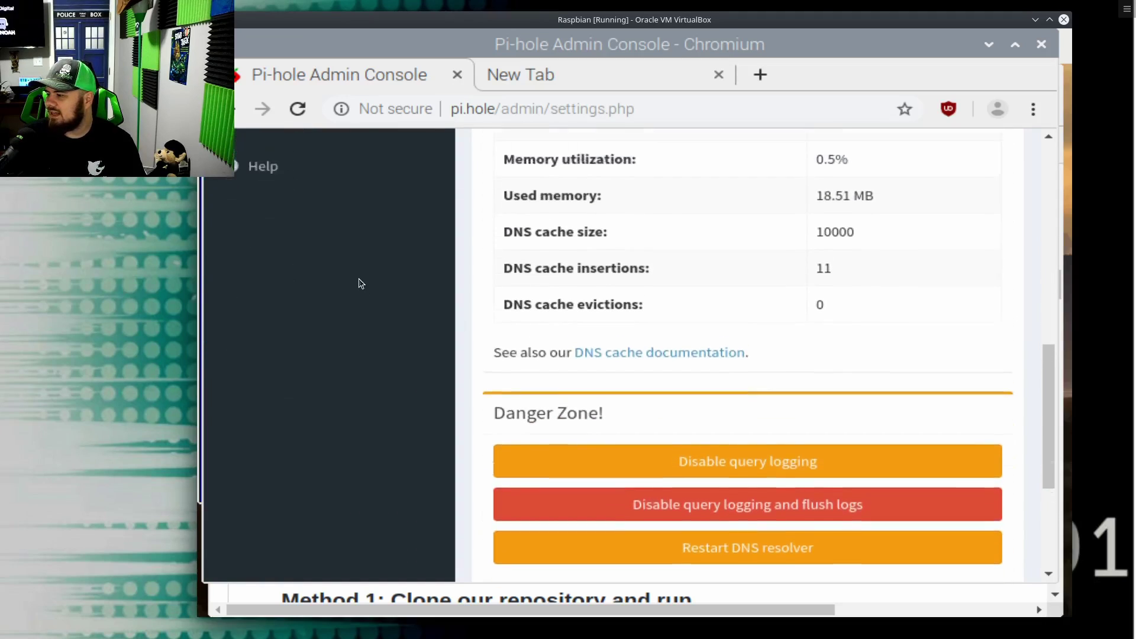
{"action": "scroll", "coordinate": [361, 284], "scroll_direction": "up", "scroll_amount": 12}
{"action": "left_click", "coordinate": [336, 323]}
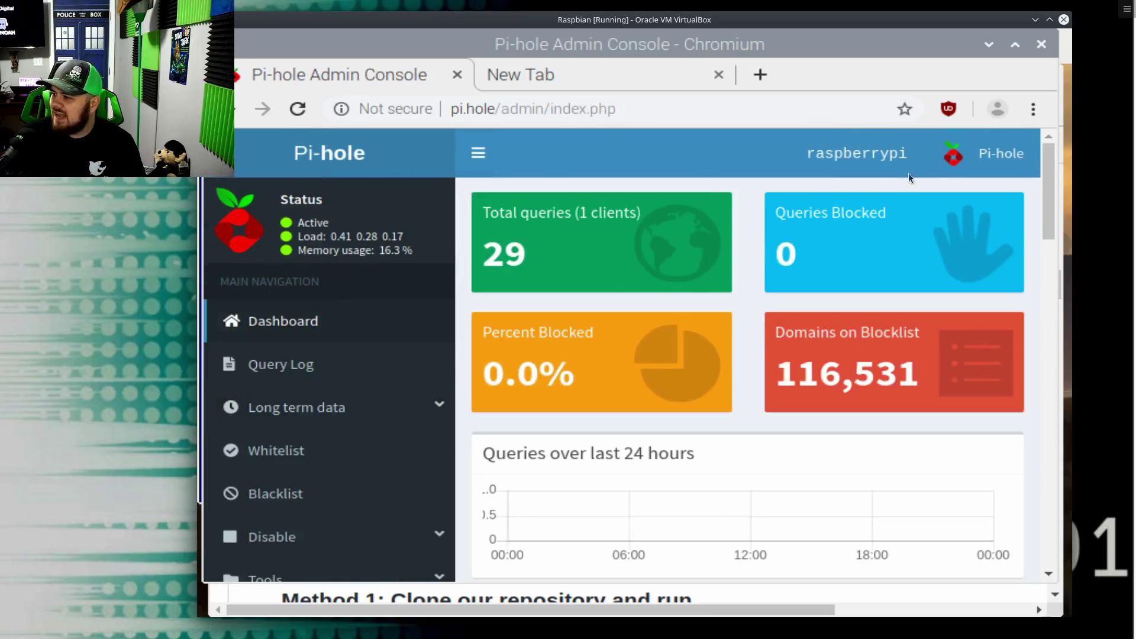
Step: Switch to the new tab and begin entering the router address 192.168
{"action": "mouse_move", "coordinate": [498, 290]}
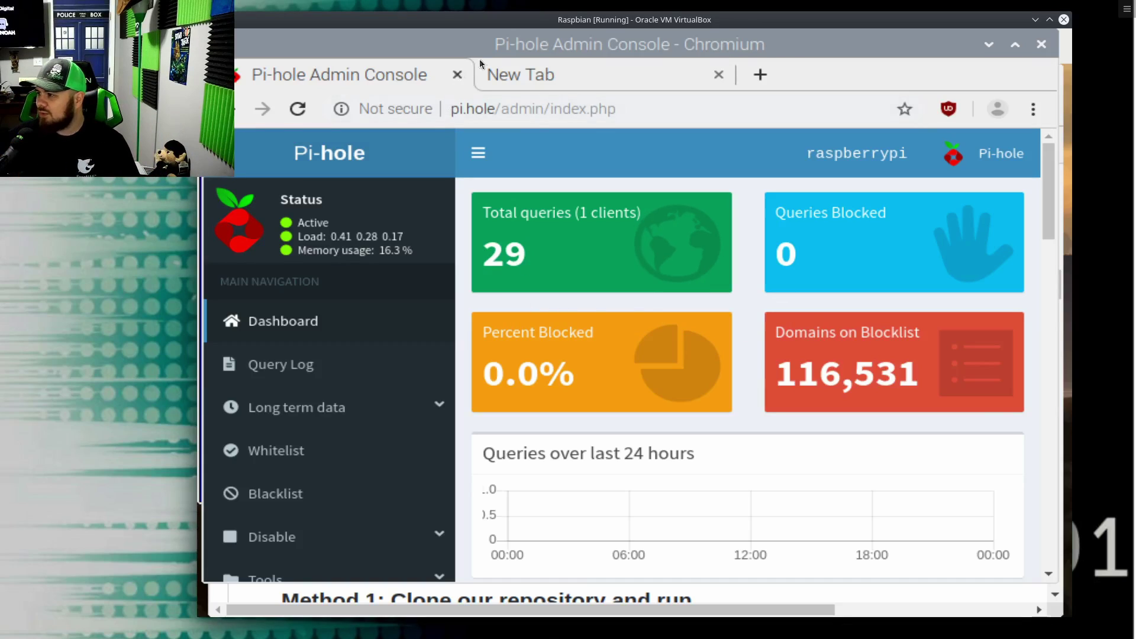
{"action": "left_click", "coordinate": [618, 67]}
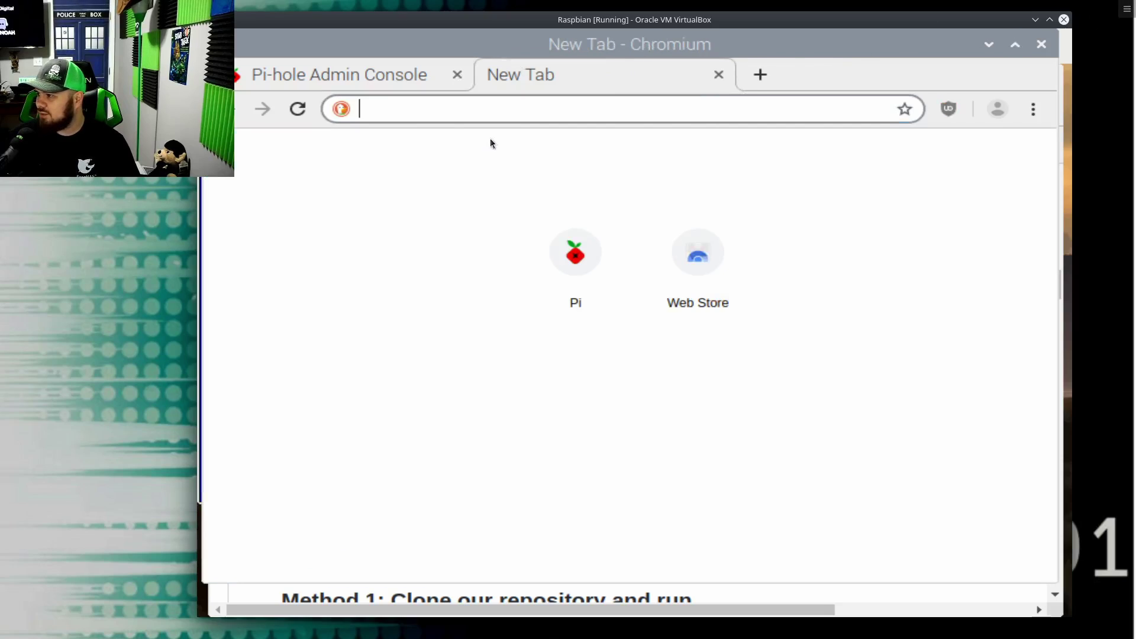
{"action": "type", "text": "192.1"}
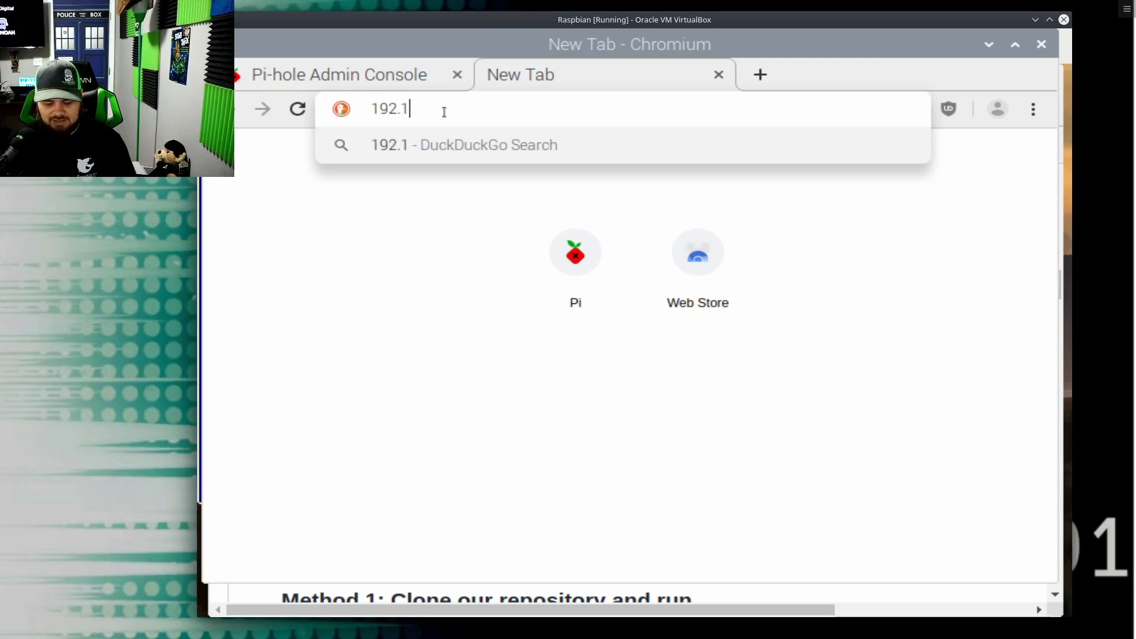
{"action": "type", "text": "68"}
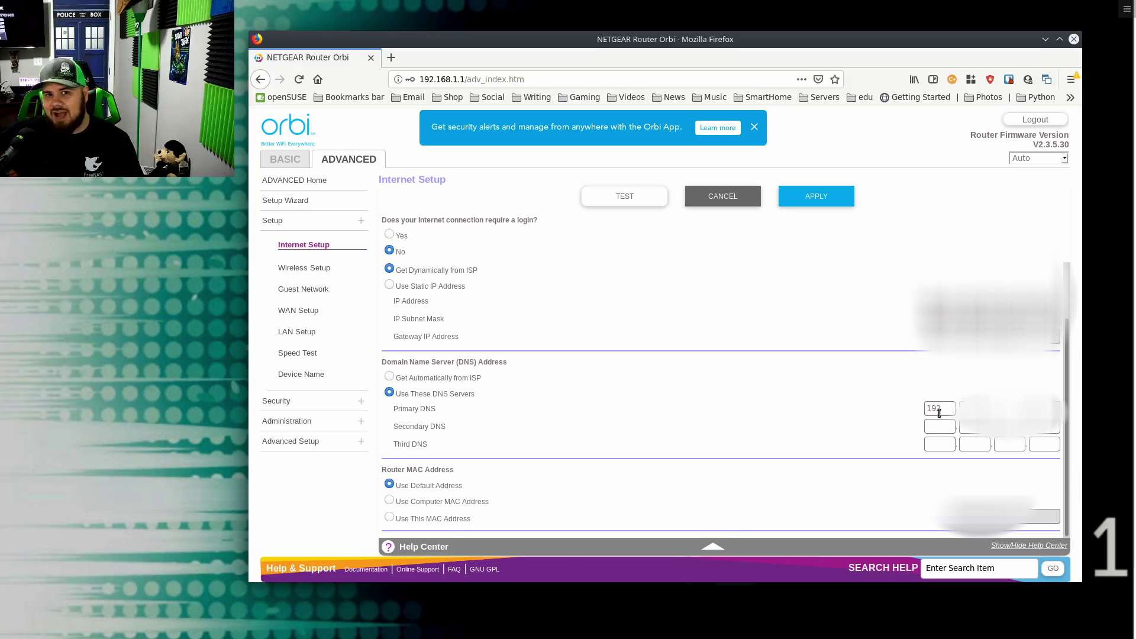
Step: Close the NETGEAR Orbi router admin tab after applying the Pi-hole DNS settings
{"action": "left_click", "coordinate": [371, 57]}
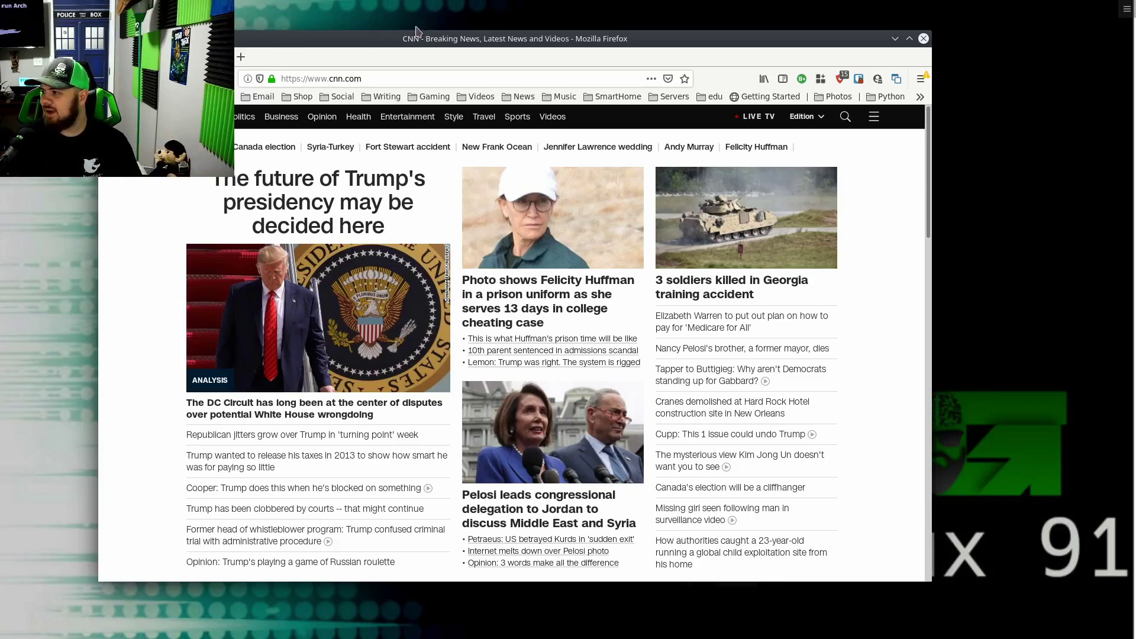
{"action": "left_click_drag", "start_coordinate": [413, 41], "coordinate": [552, 56]}
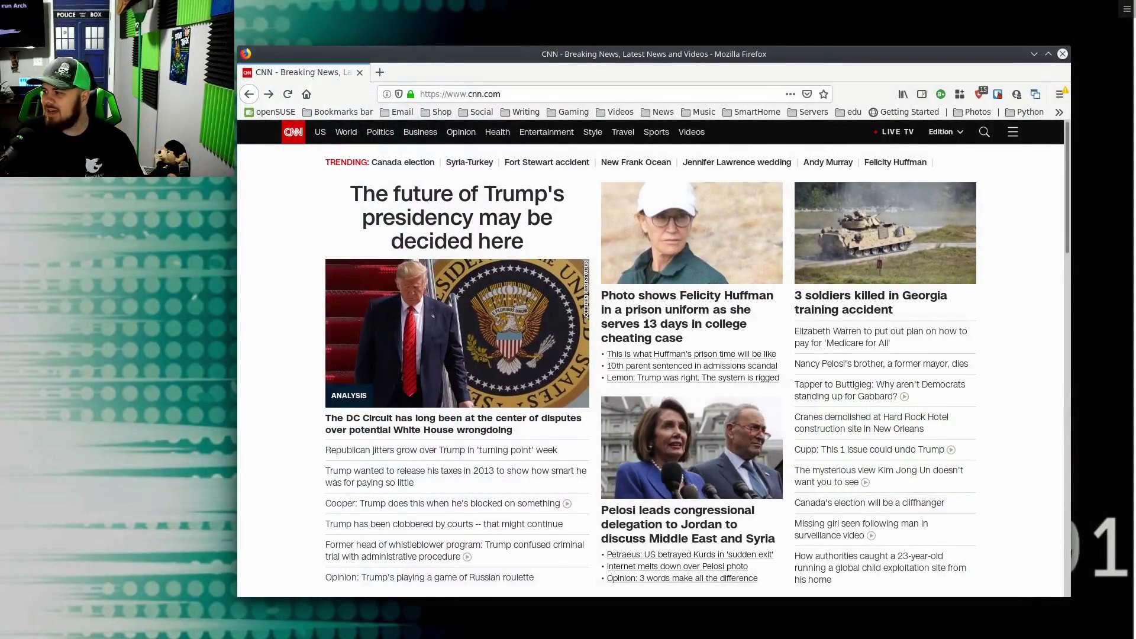
{"action": "left_click", "coordinate": [557, 88]}
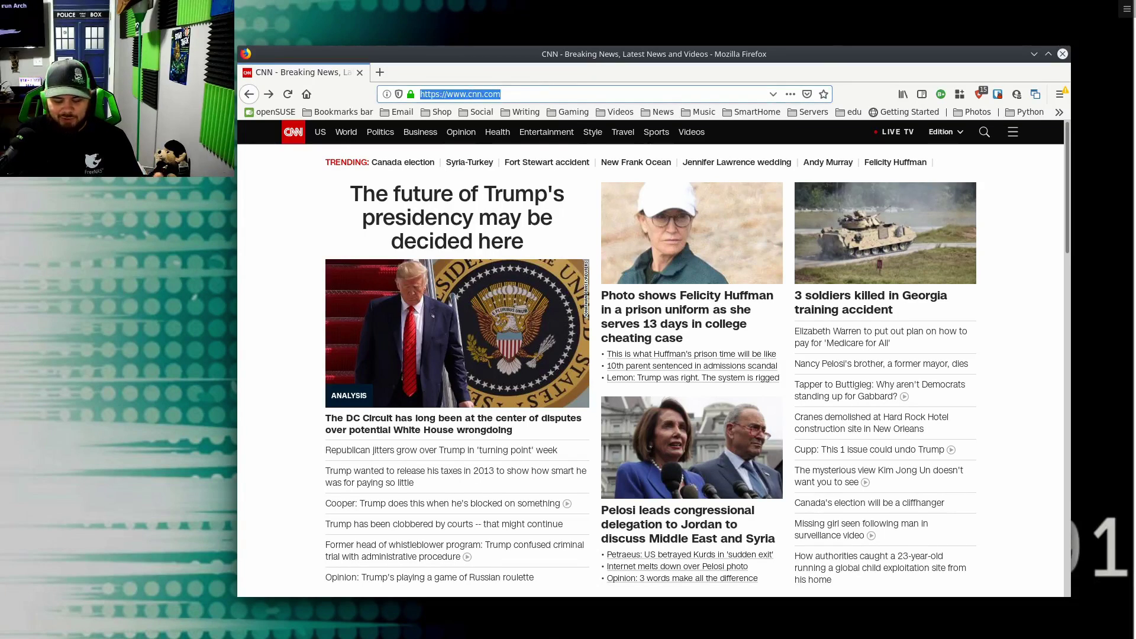
{"action": "type", "text": "yahoo.co"}
{"action": "key", "text": "Return"}
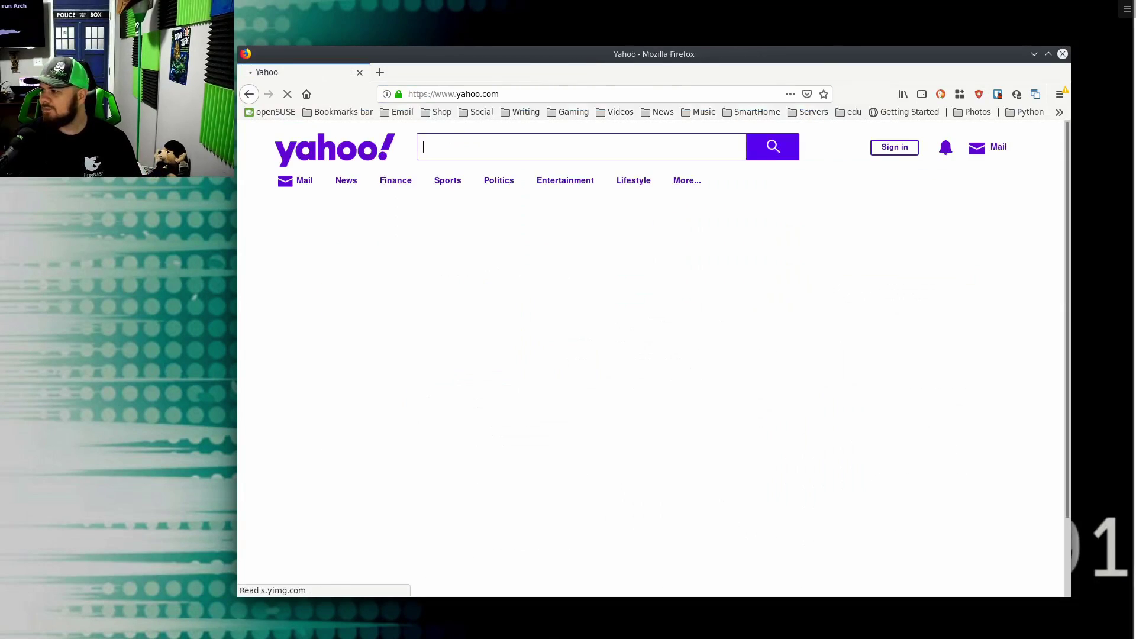
{"action": "scroll", "coordinate": [767, 300], "scroll_direction": "down", "scroll_amount": 2}
{"action": "scroll", "coordinate": [592, 332], "scroll_direction": "down", "scroll_amount": 5}
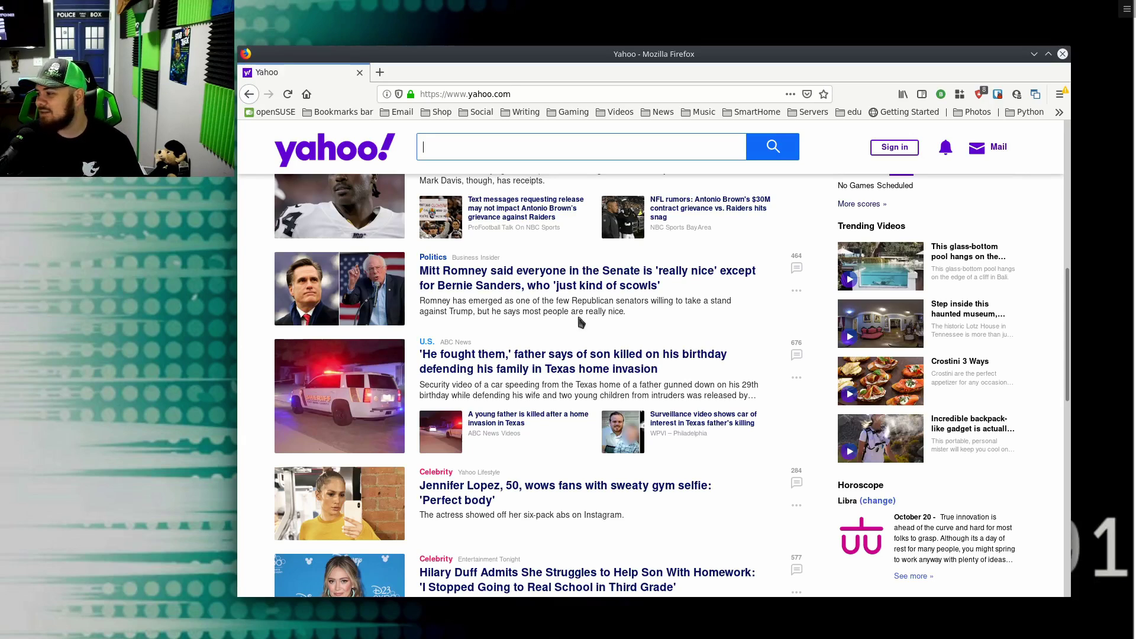
{"action": "scroll", "coordinate": [586, 323], "scroll_direction": "down", "scroll_amount": 5}
{"action": "scroll", "coordinate": [671, 308], "scroll_direction": "up", "scroll_amount": 10}
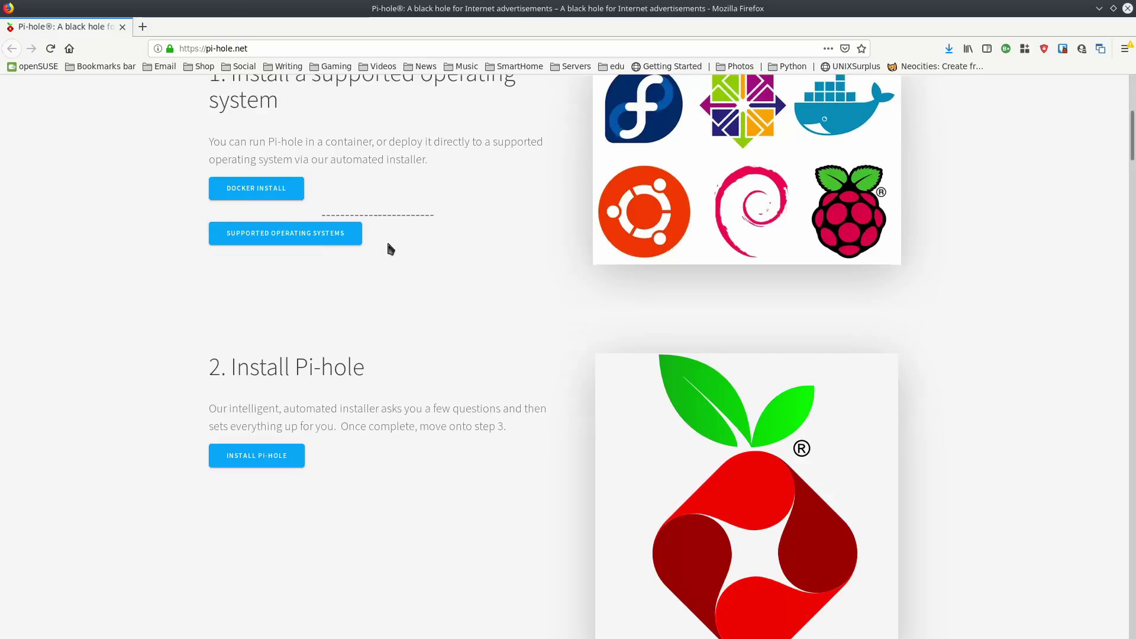
{"action": "scroll", "coordinate": [391, 243], "scroll_direction": "down", "scroll_amount": 5}
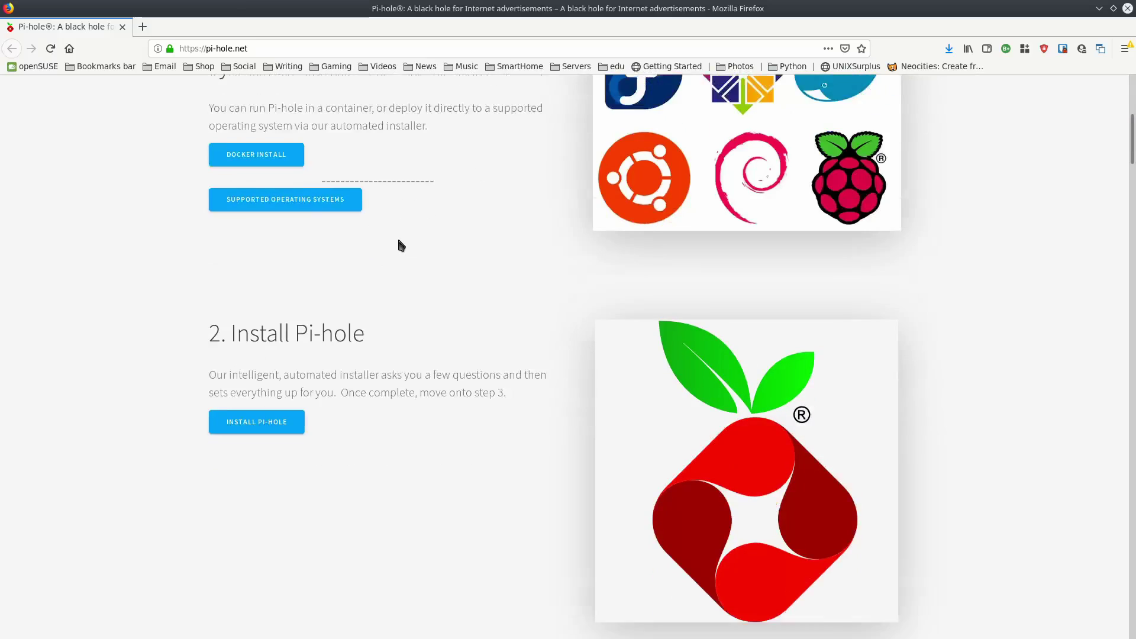
{"action": "scroll", "coordinate": [402, 240], "scroll_direction": "down", "scroll_amount": 5}
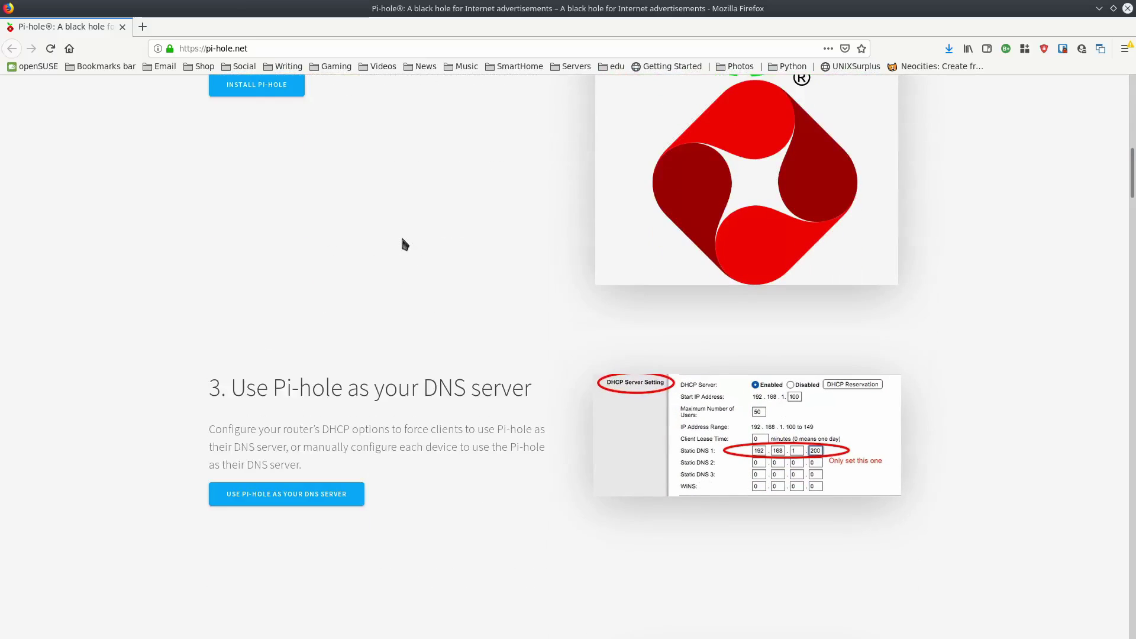
{"action": "scroll", "coordinate": [412, 242], "scroll_direction": "down", "scroll_amount": 4}
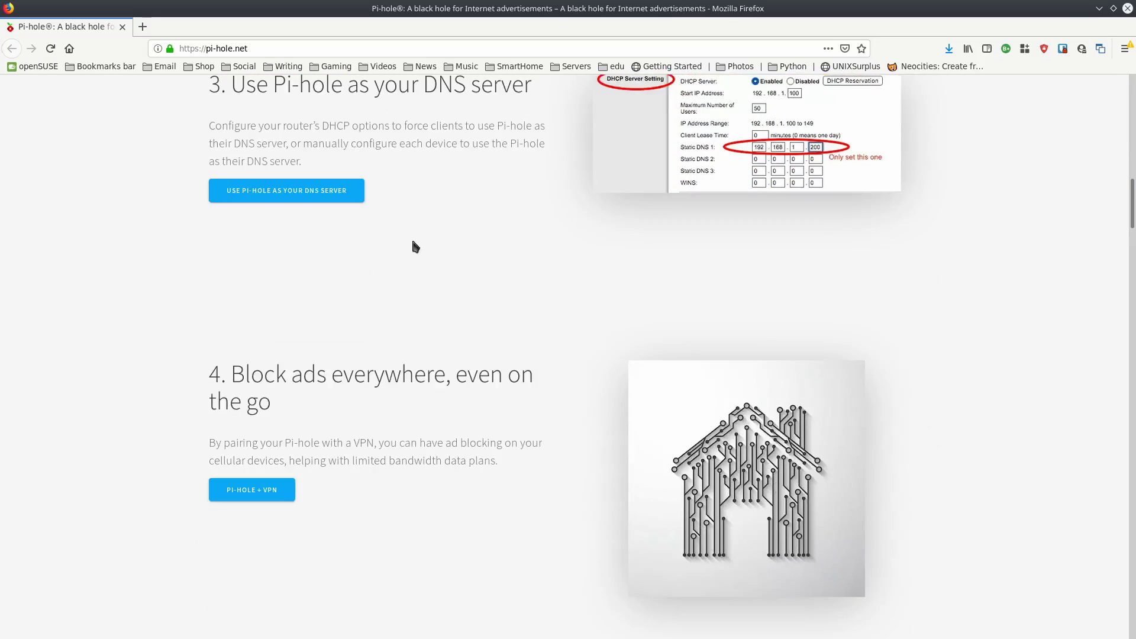
{"action": "scroll", "coordinate": [413, 242], "scroll_direction": "down", "scroll_amount": 3}
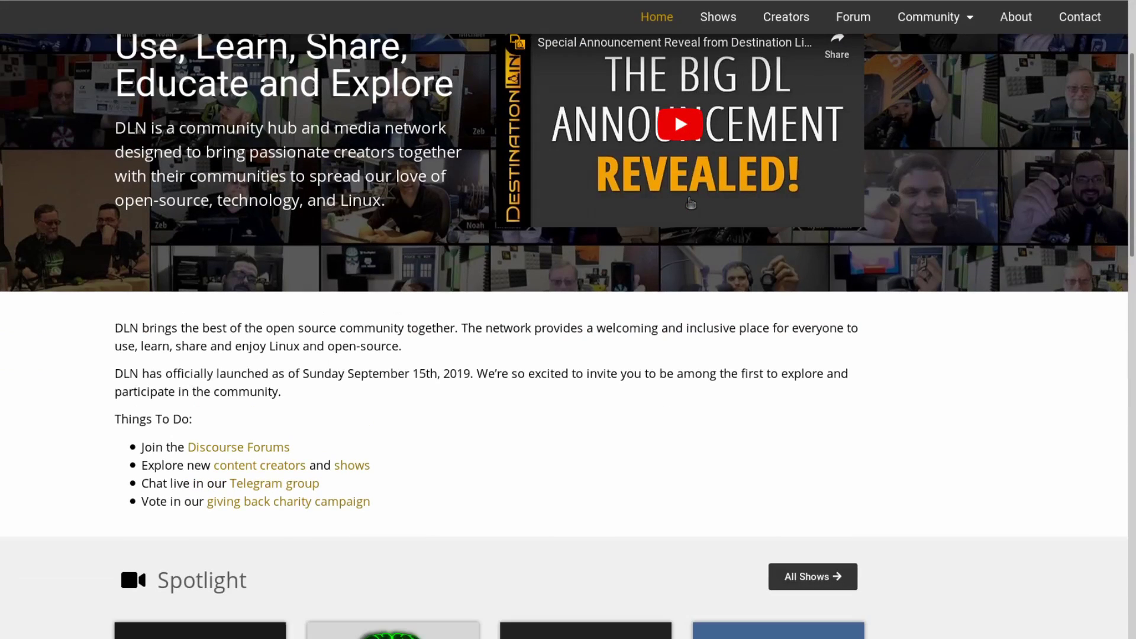
{"action": "scroll", "coordinate": [698, 246], "scroll_direction": "down", "scroll_amount": 8}
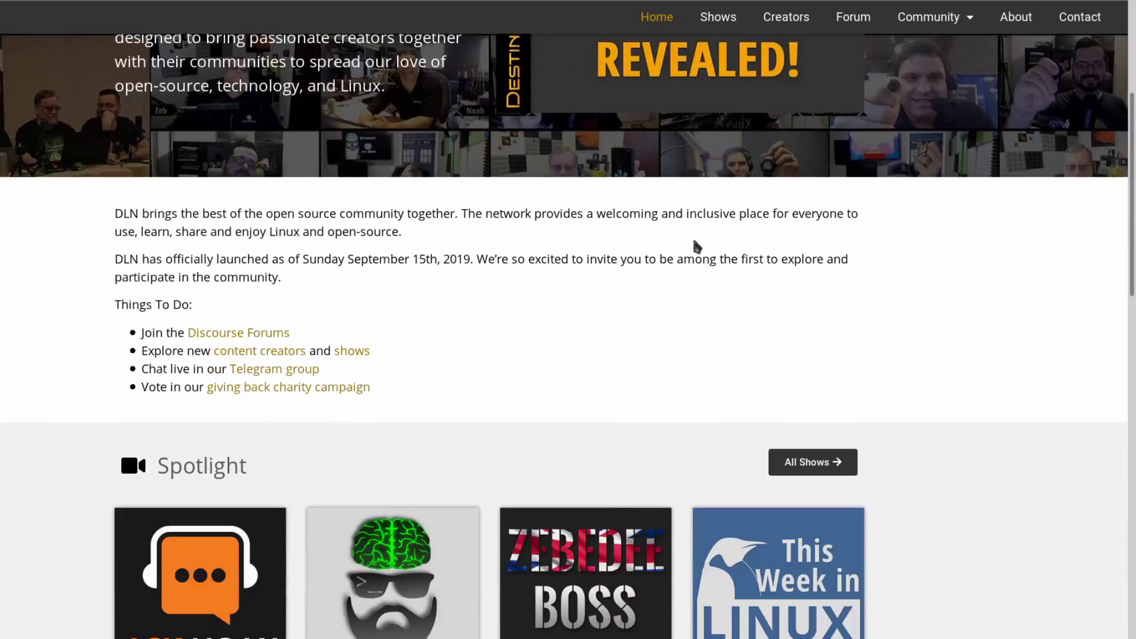
{"action": "scroll", "coordinate": [702, 249], "scroll_direction": "down", "scroll_amount": 3}
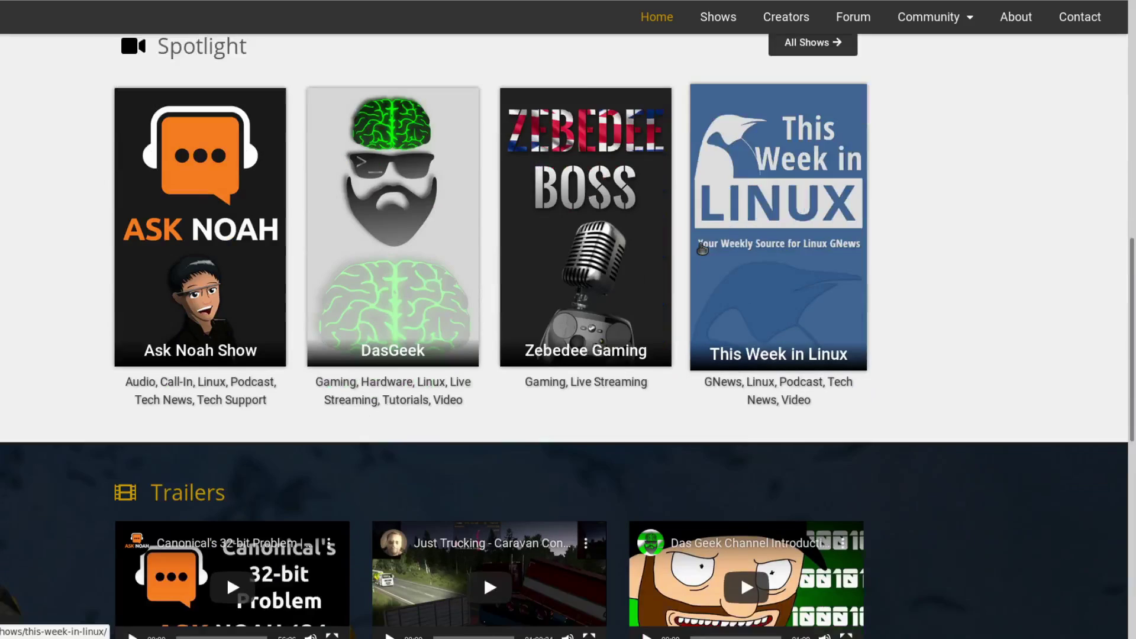
{"action": "scroll", "coordinate": [702, 248], "scroll_direction": "down", "scroll_amount": 7}
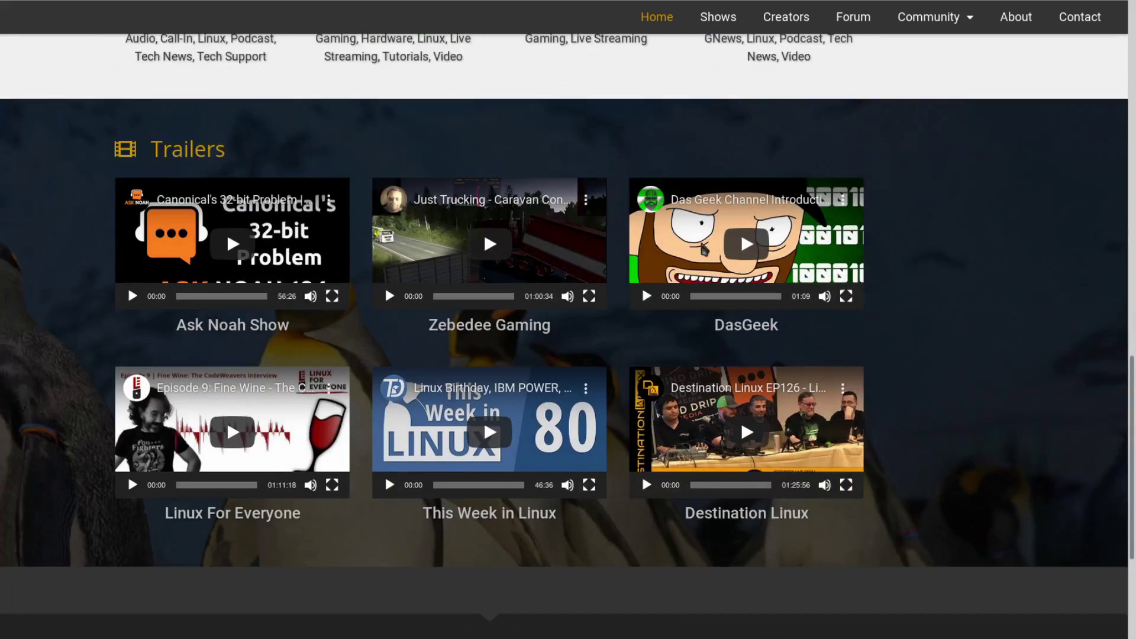
{"action": "scroll", "coordinate": [703, 248], "scroll_direction": "down", "scroll_amount": 1}
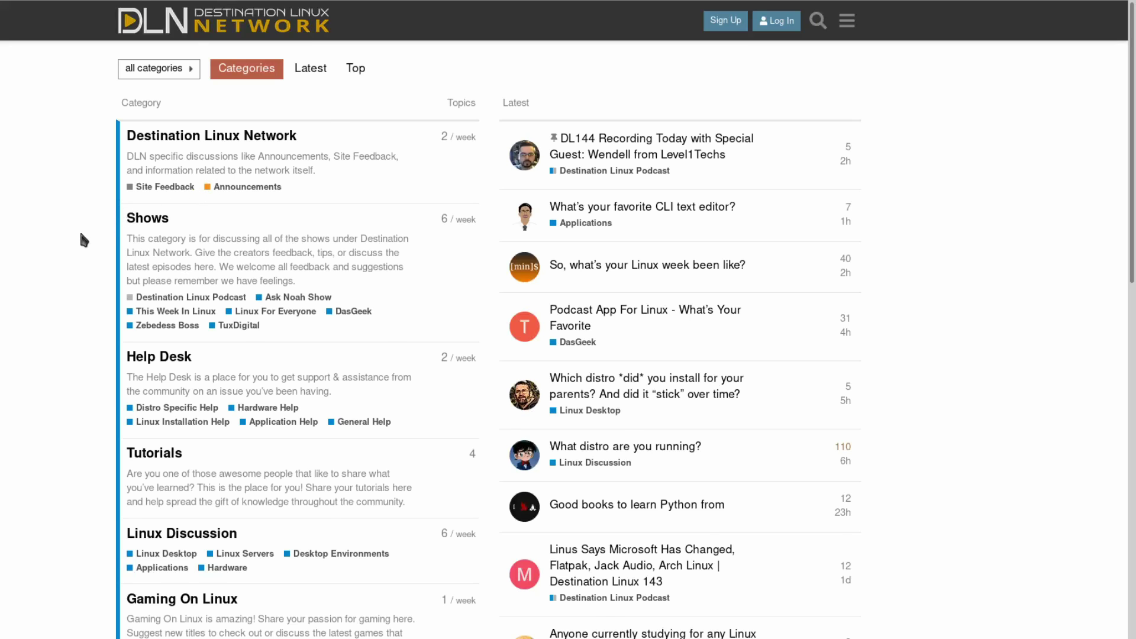
{"action": "scroll", "coordinate": [83, 240], "scroll_direction": "down", "scroll_amount": 4}
{"action": "scroll", "coordinate": [81, 235], "scroll_direction": "down", "scroll_amount": 1}
{"action": "scroll", "coordinate": [83, 235], "scroll_direction": "up", "scroll_amount": 5}
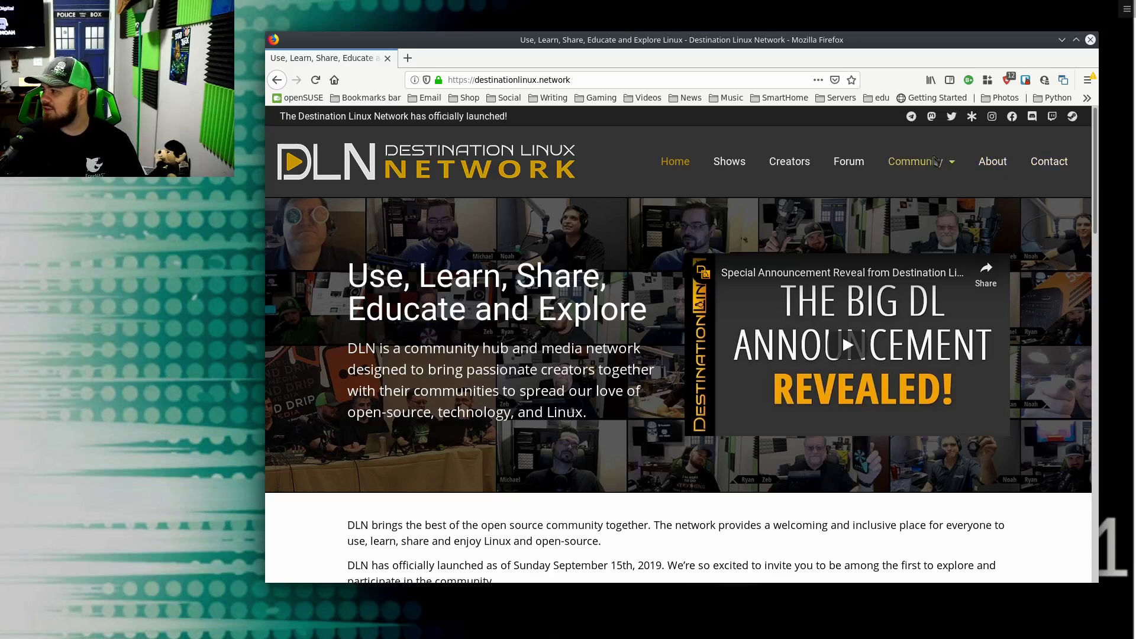
Step: Open the Destination Linux forum in a new tab and list the DasGeek show topics
{"action": "left_click", "coordinate": [849, 161]}
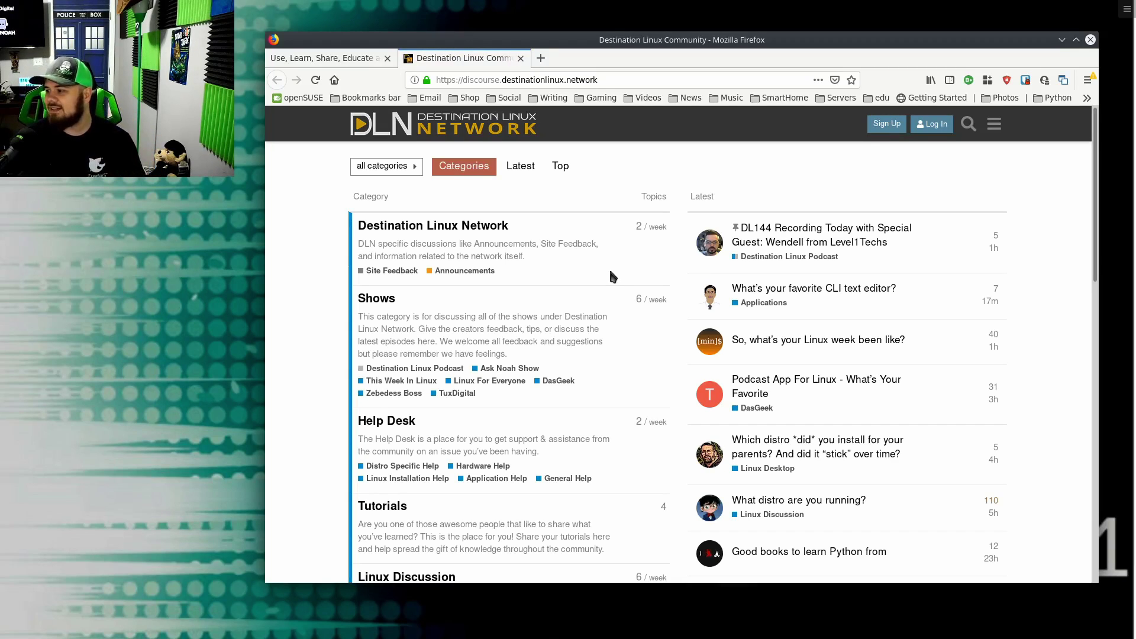
{"action": "scroll", "coordinate": [551, 305], "scroll_direction": "down", "scroll_amount": 7}
{"action": "scroll", "coordinate": [536, 319], "scroll_direction": "up", "scroll_amount": 5}
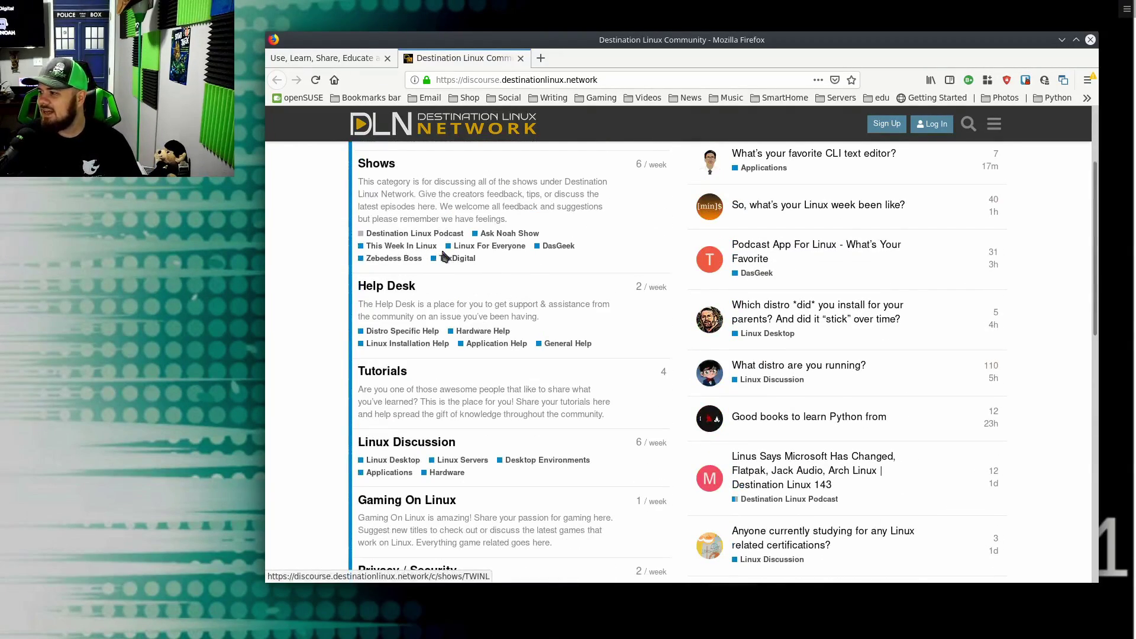
{"action": "left_click", "coordinate": [557, 249]}
{"action": "scroll", "coordinate": [552, 364], "scroll_direction": "down", "scroll_amount": 3}
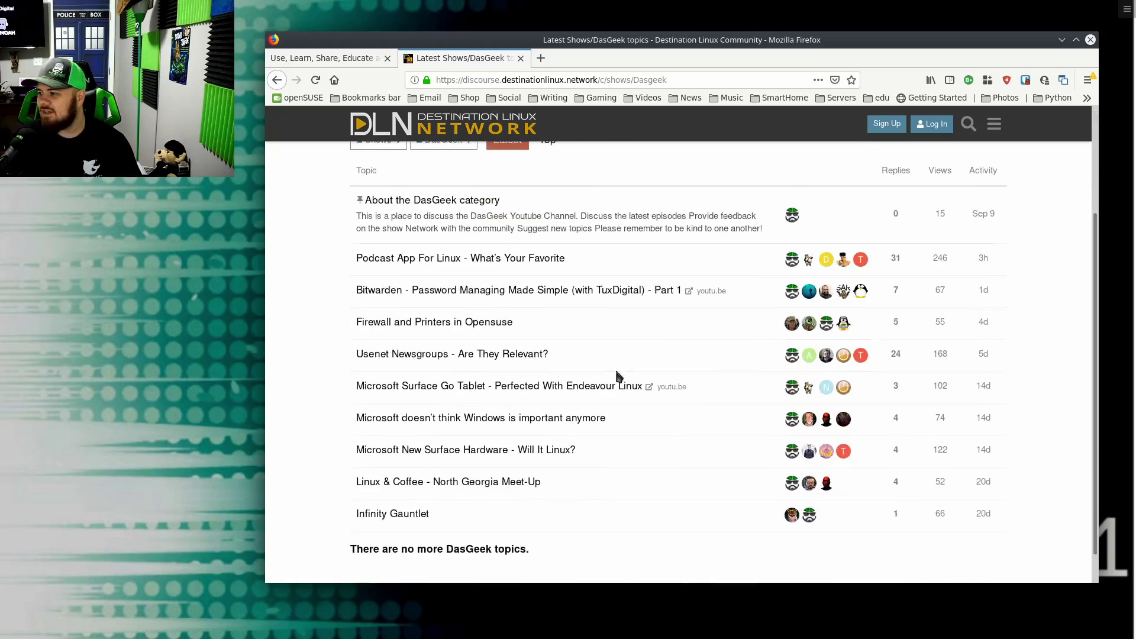